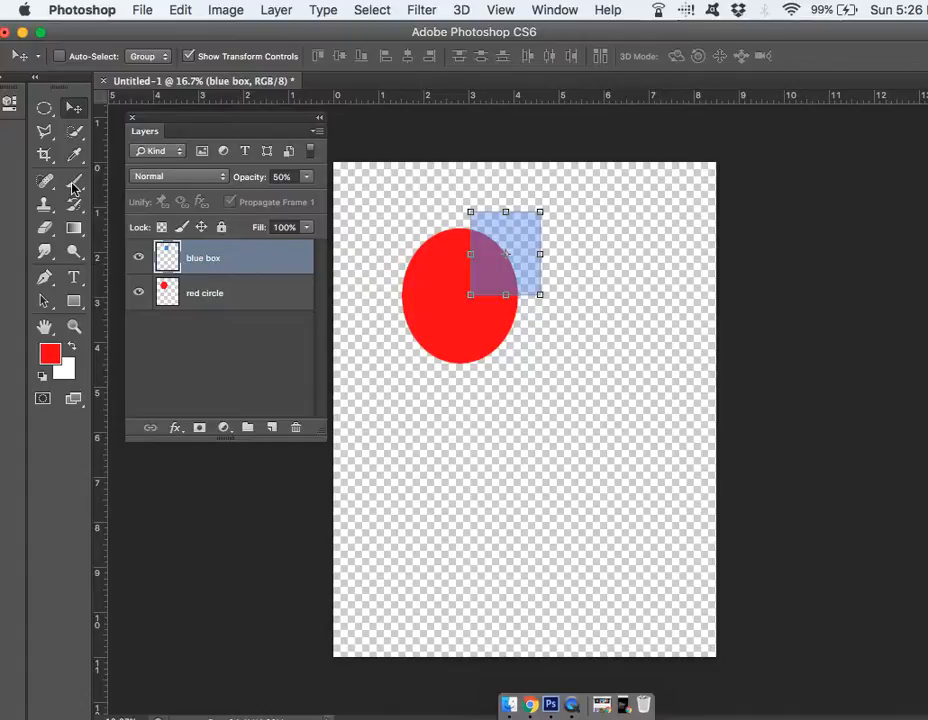
# Step: Make a rectangular selection about 4 by 1.4 inches, overlapping the lower right edge of the red circle
pyautogui.click(44, 108)
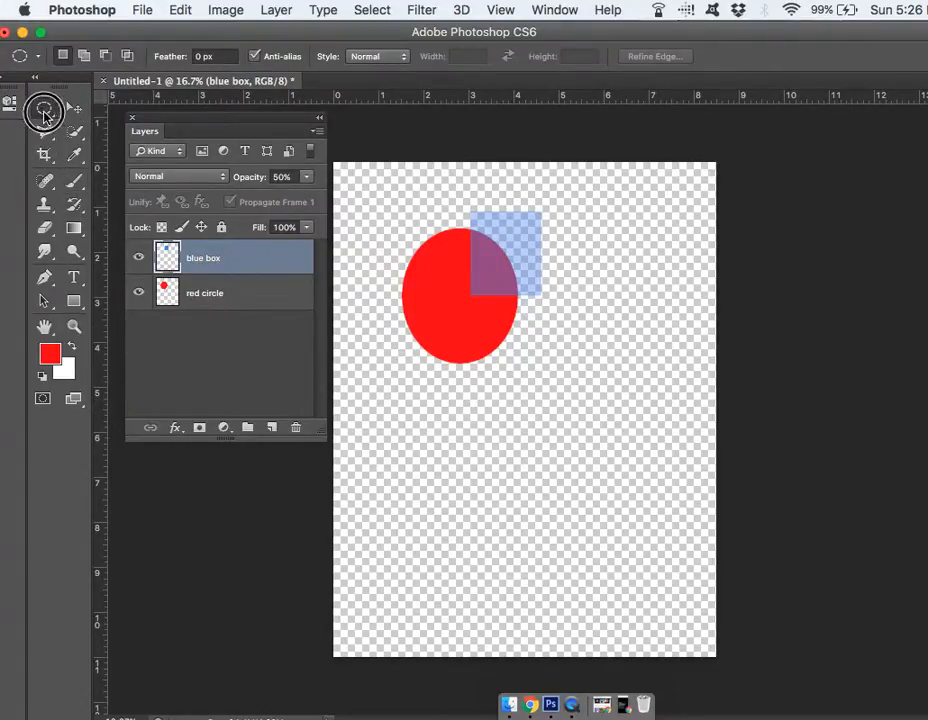
pyautogui.moveTo(40, 117); pyautogui.dragTo(85, 104)
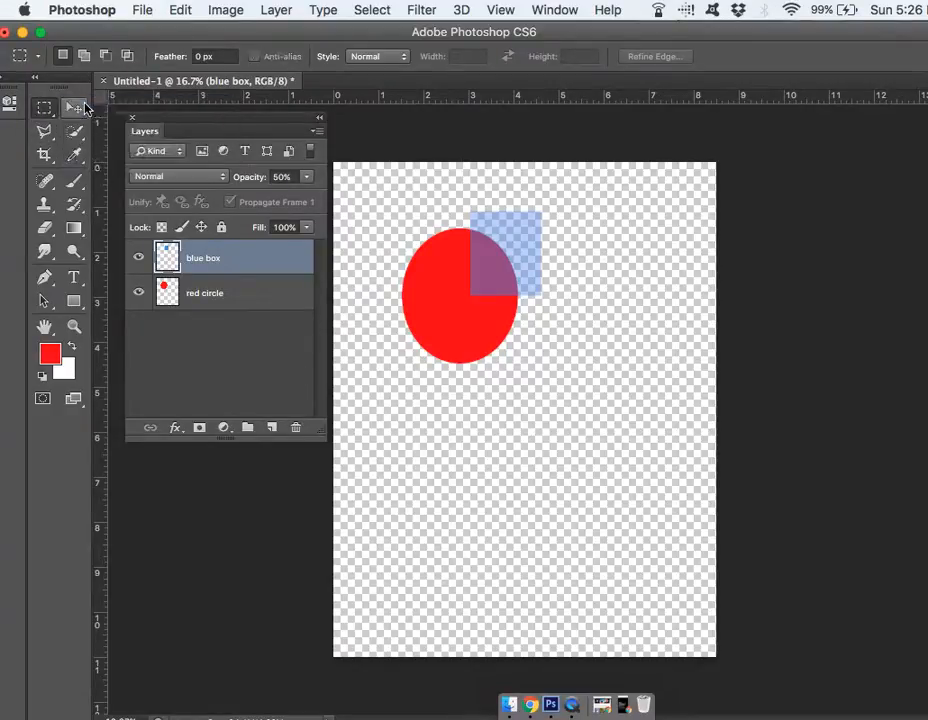
pyautogui.moveTo(449, 352); pyautogui.dragTo(631, 413)
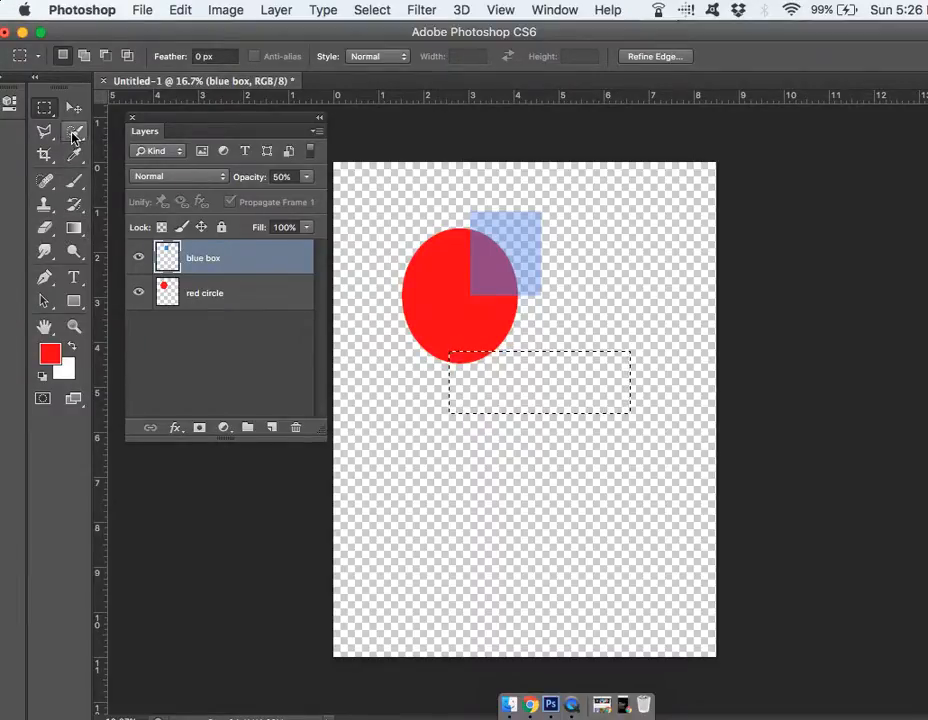
# Step: Fill the rectangular selection on the blue box layer with green (#21dd33) using the Brush
pyautogui.click(78, 184)
pyautogui.click(49, 353)
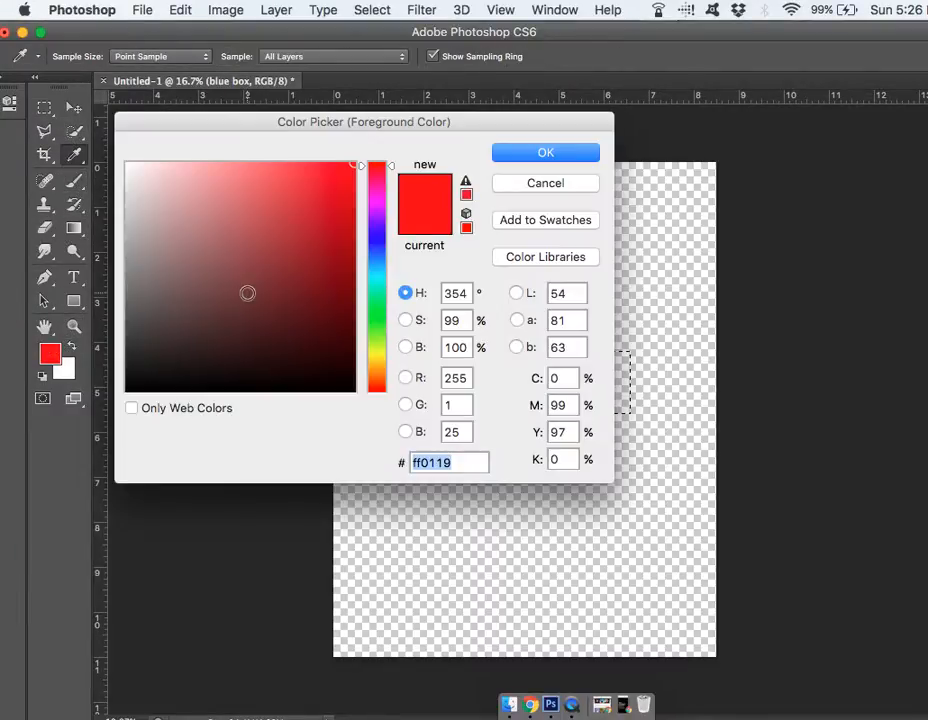
pyautogui.click(370, 318)
pyautogui.click(321, 193)
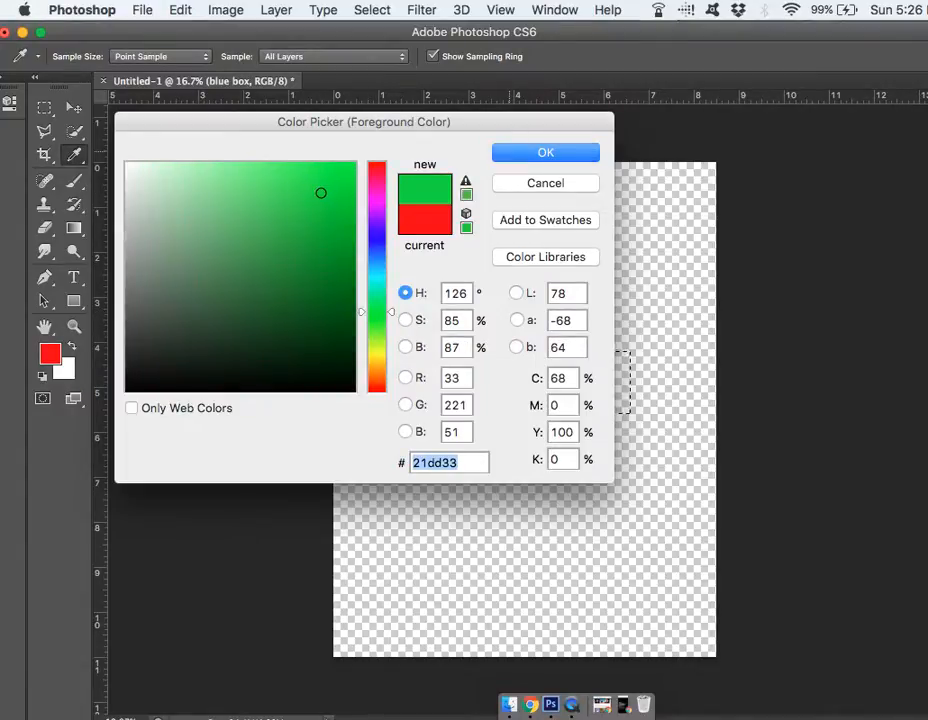
pyautogui.click(509, 156)
pyautogui.click(490, 393)
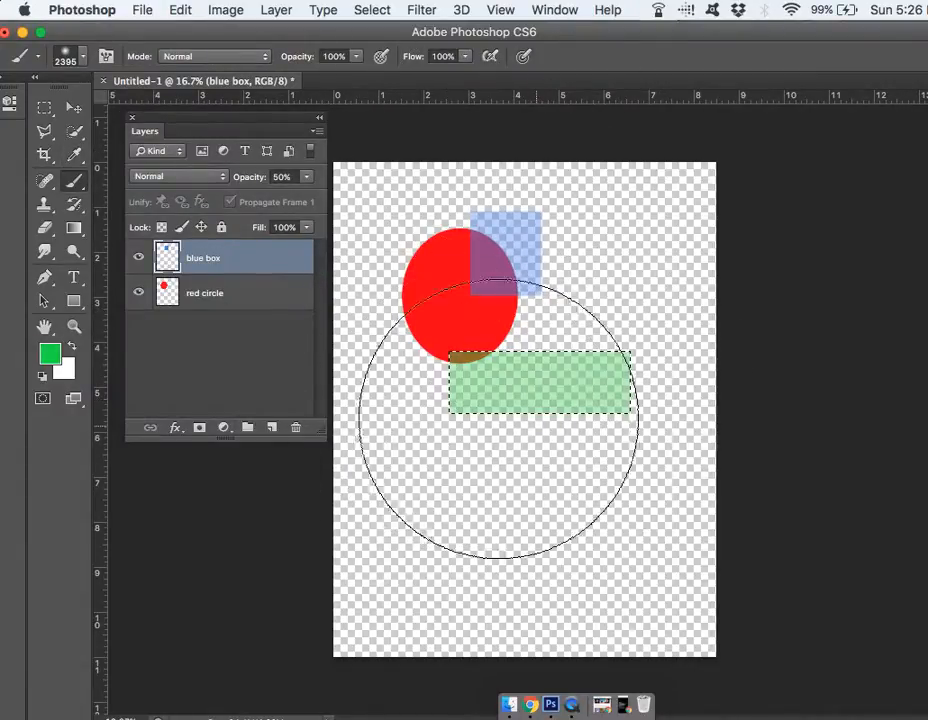
# Step: Clear the selection and move the blue box layer's shapes left so the blue box overlaps the middle of the red circle
pyautogui.click(380, 10)
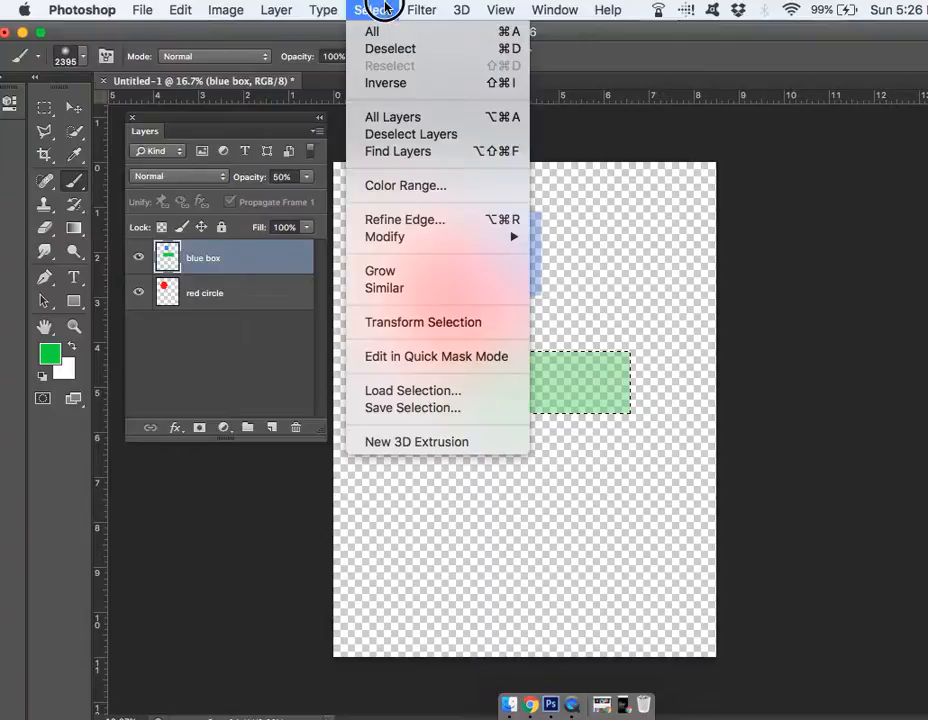
pyautogui.click(386, 49)
pyautogui.click(74, 107)
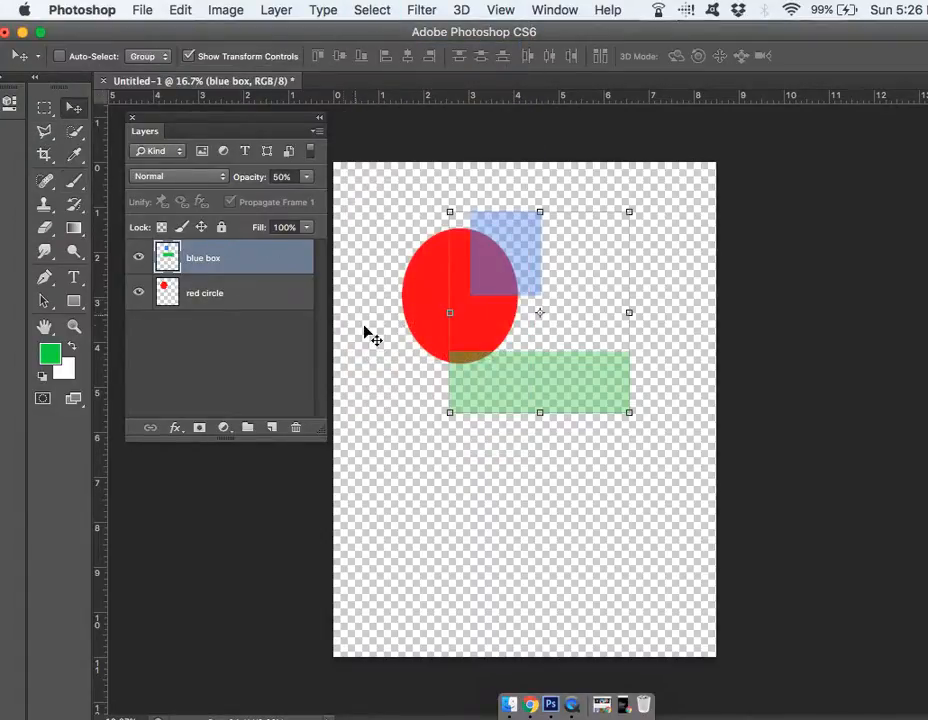
pyautogui.moveTo(553, 322); pyautogui.dragTo(490, 271)
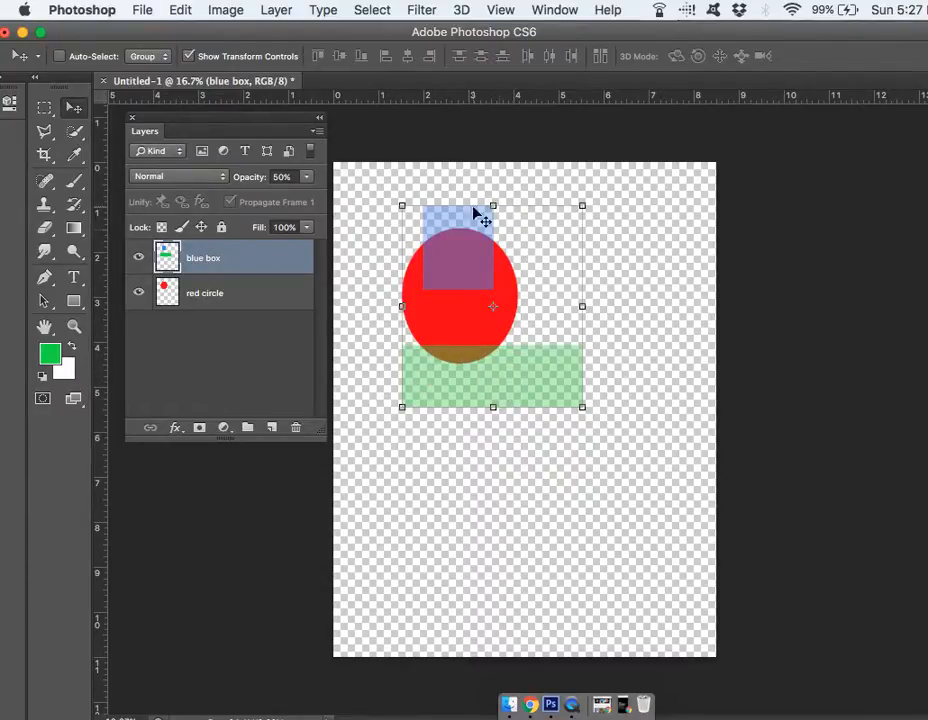
# Step: Add a new layer and draw a freehand lasso selection shaped like a blob, overlapping the red circle and green rectangle
pyautogui.click(271, 428)
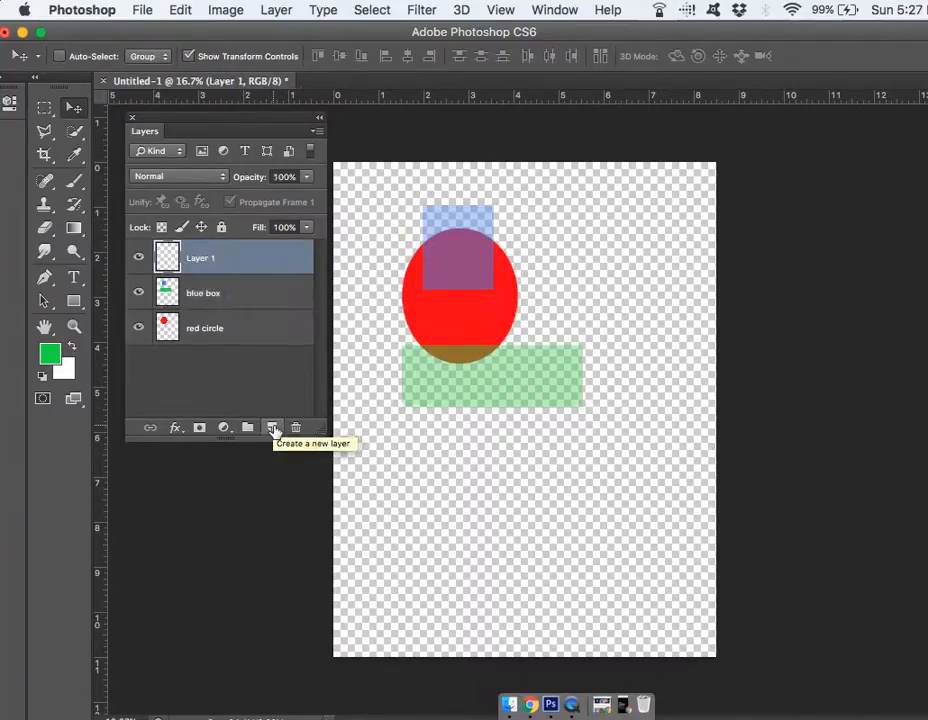
pyautogui.click(44, 134)
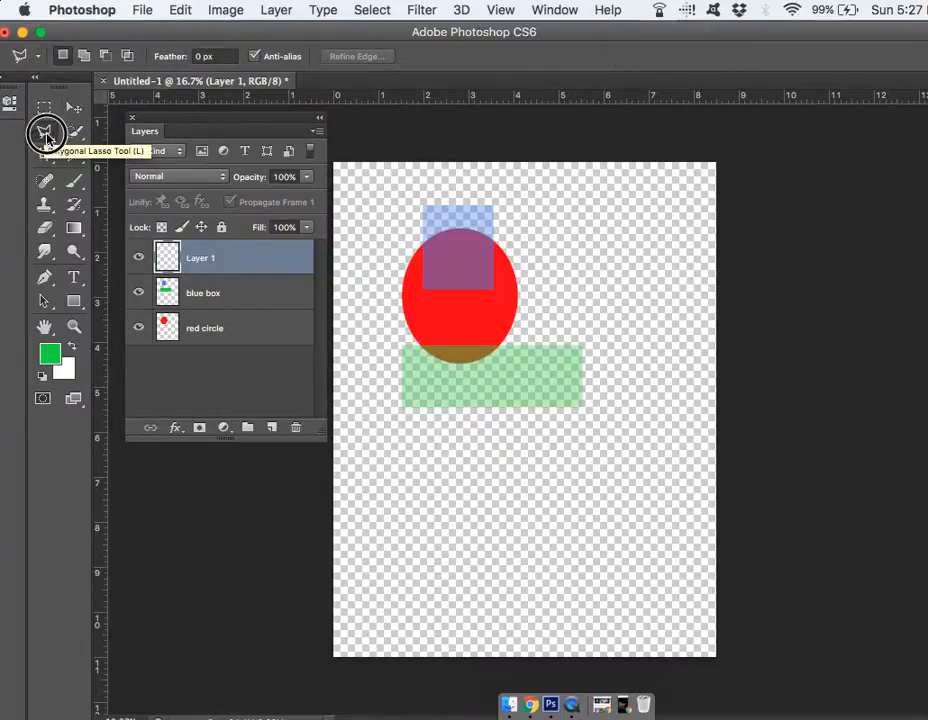
pyautogui.click(45, 135)
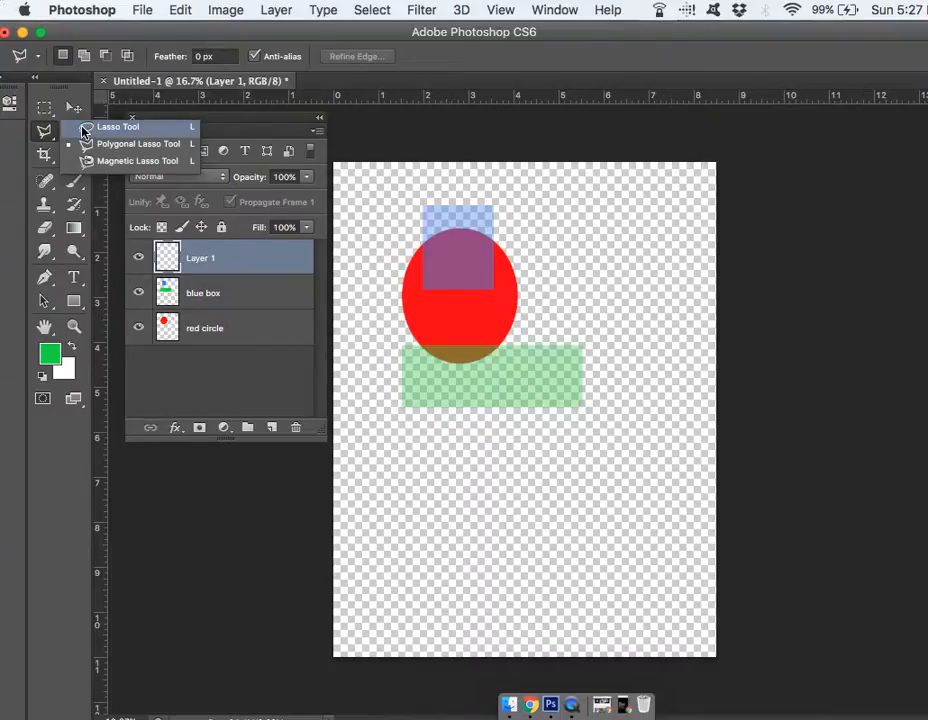
pyautogui.click(84, 127)
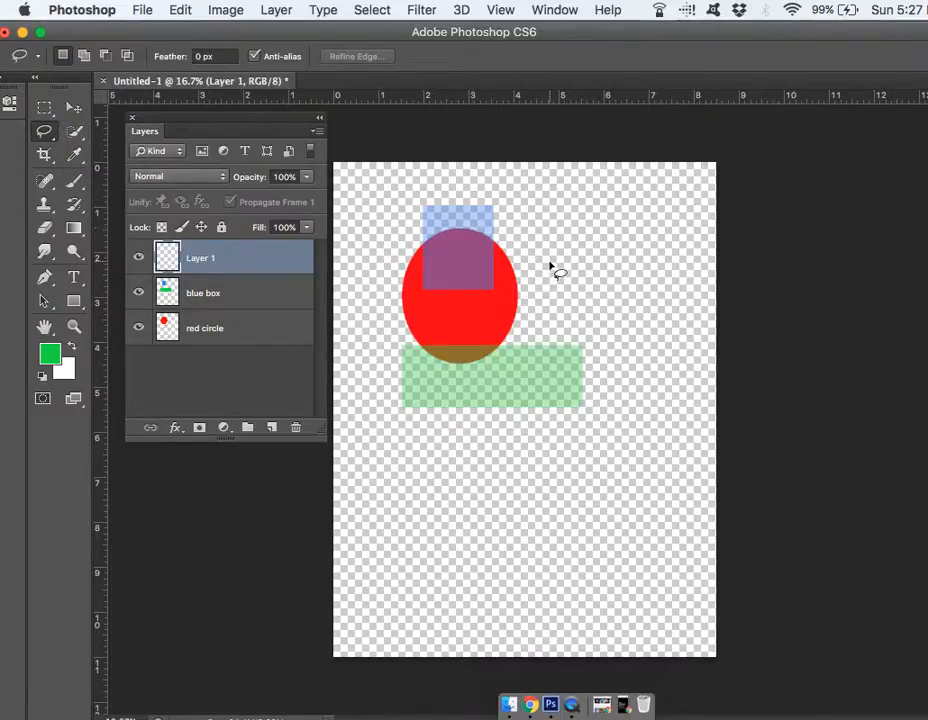
pyautogui.moveTo(552, 268)
pyautogui.mouseDown()
pyautogui.moveTo(502, 254)
pyautogui.moveTo(475, 286)
pyautogui.moveTo(466, 334)
pyautogui.moveTo(481, 404)
pyautogui.moveTo(540, 378)
pyautogui.moveTo(564, 305)
pyautogui.moveTo(549, 268)
pyautogui.mouseUp()
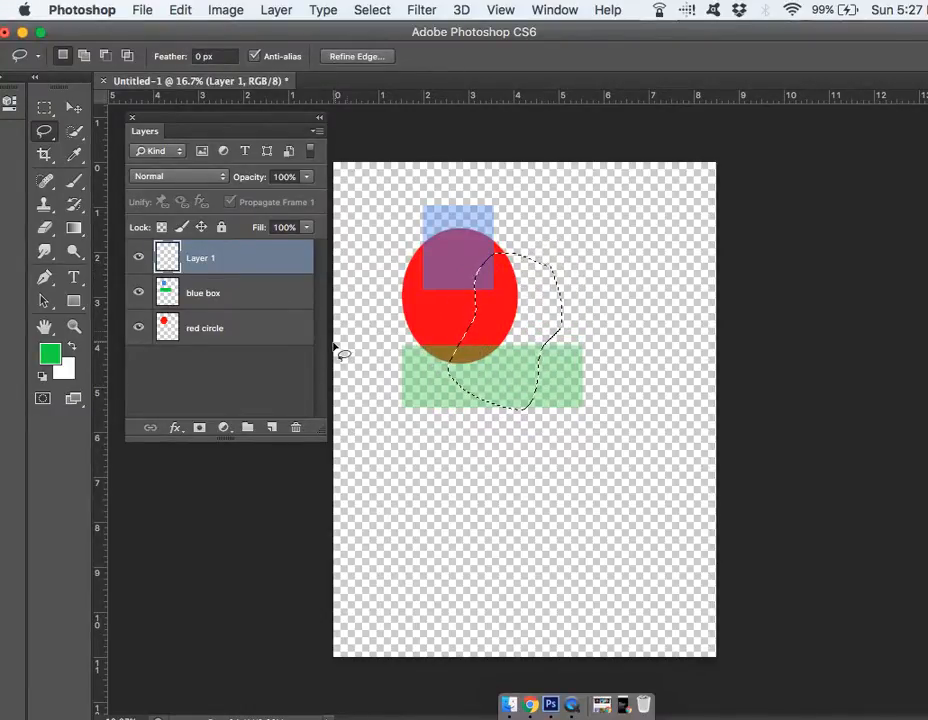
# Step: Set the foreground color to a bright yellow-green and paint the lasso selection with it on the new layer
pyautogui.click(49, 353)
pyautogui.moveTo(395, 320); pyautogui.dragTo(379, 346)
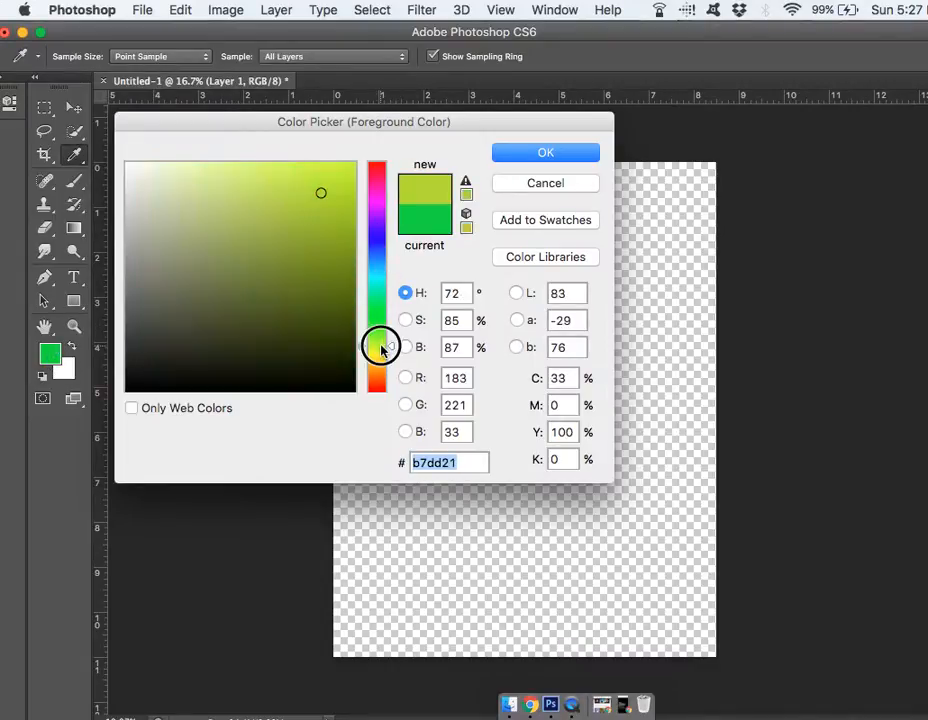
pyautogui.click(327, 165)
pyautogui.click(548, 152)
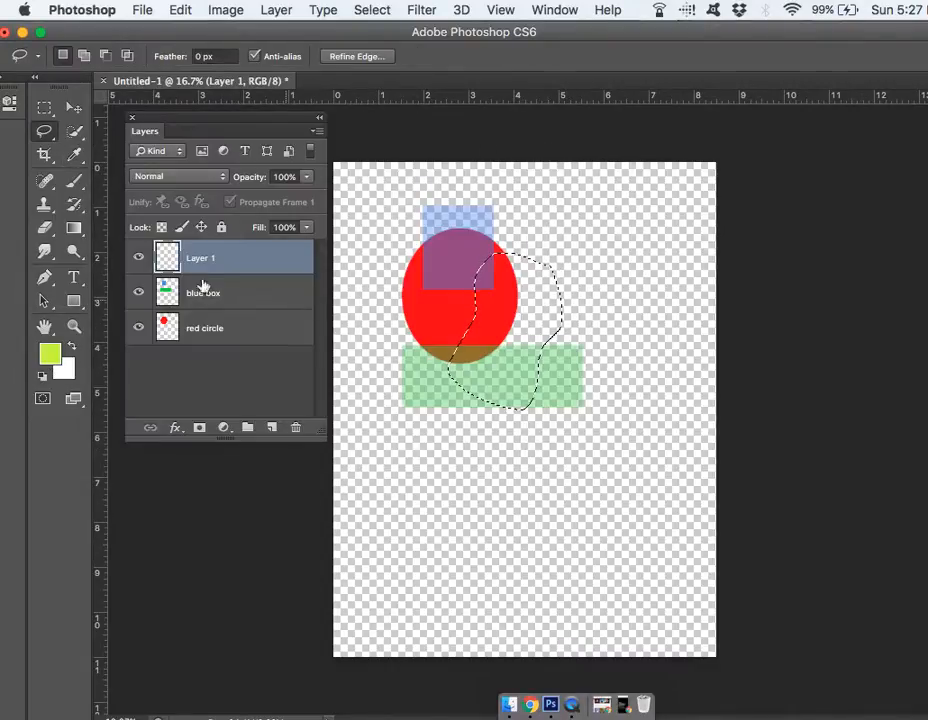
pyautogui.click(73, 181)
pyautogui.click(488, 285)
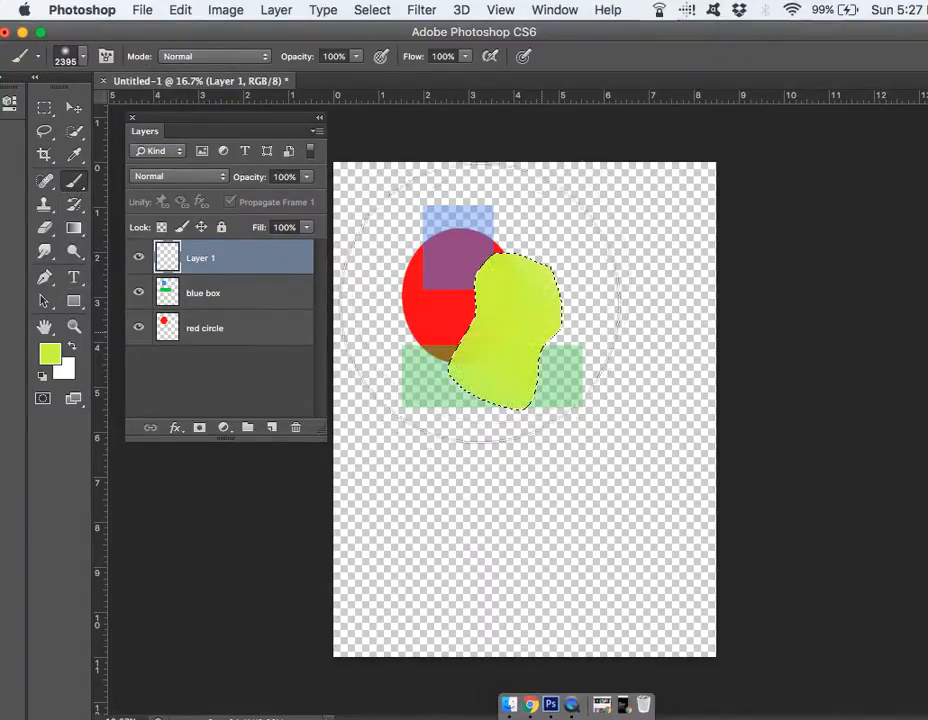
# Step: Clear the selection and rename the painted layer as "yellow blob"
pyautogui.click(378, 11)
pyautogui.click(387, 46)
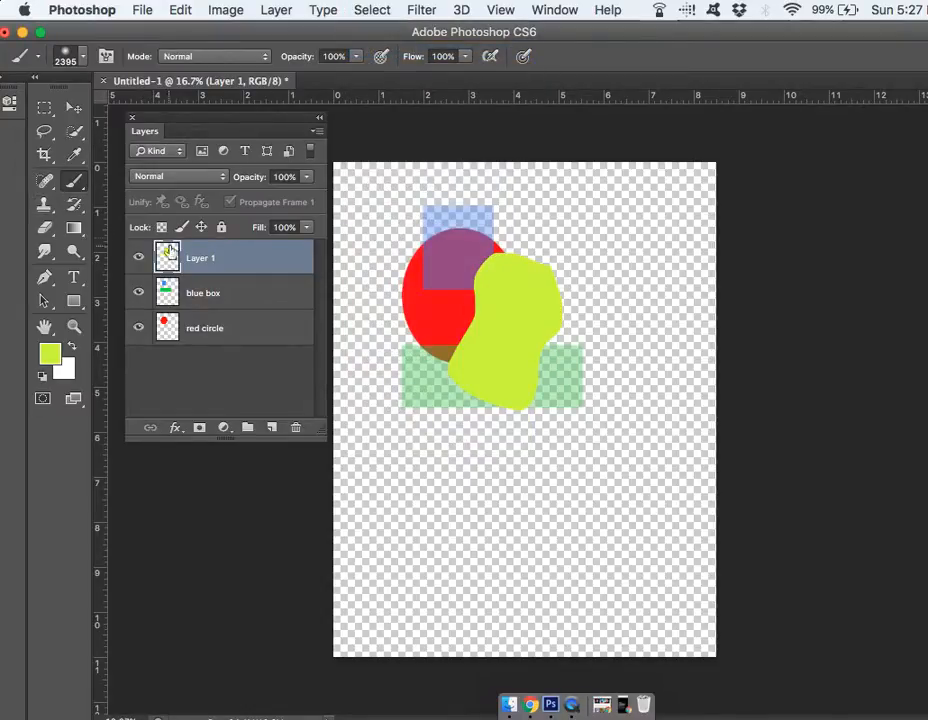
pyautogui.doubleClick(197, 257)
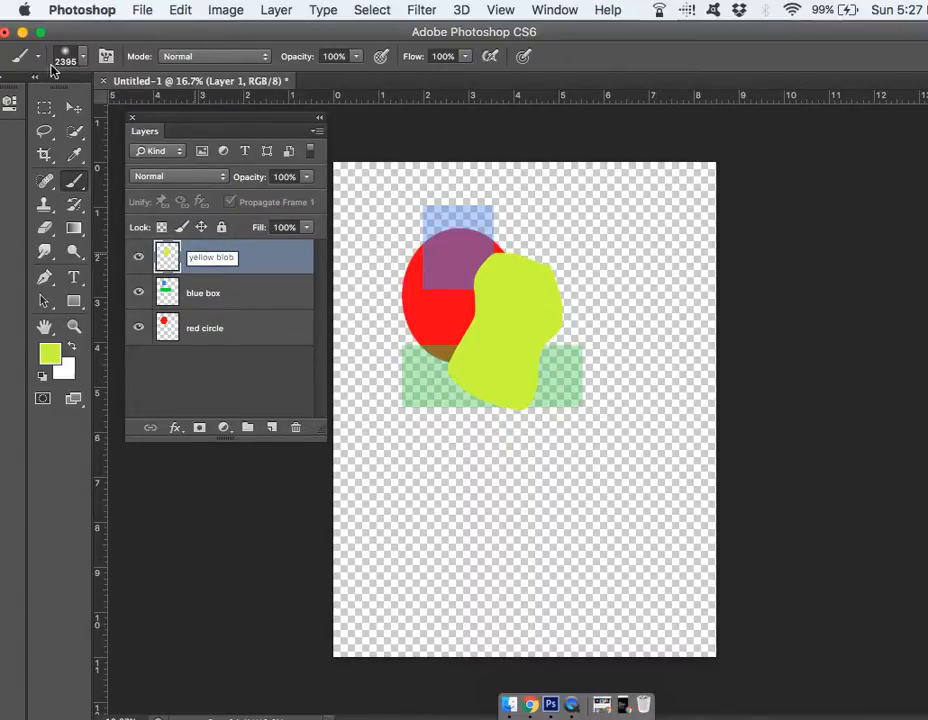
pyautogui.press('Return')
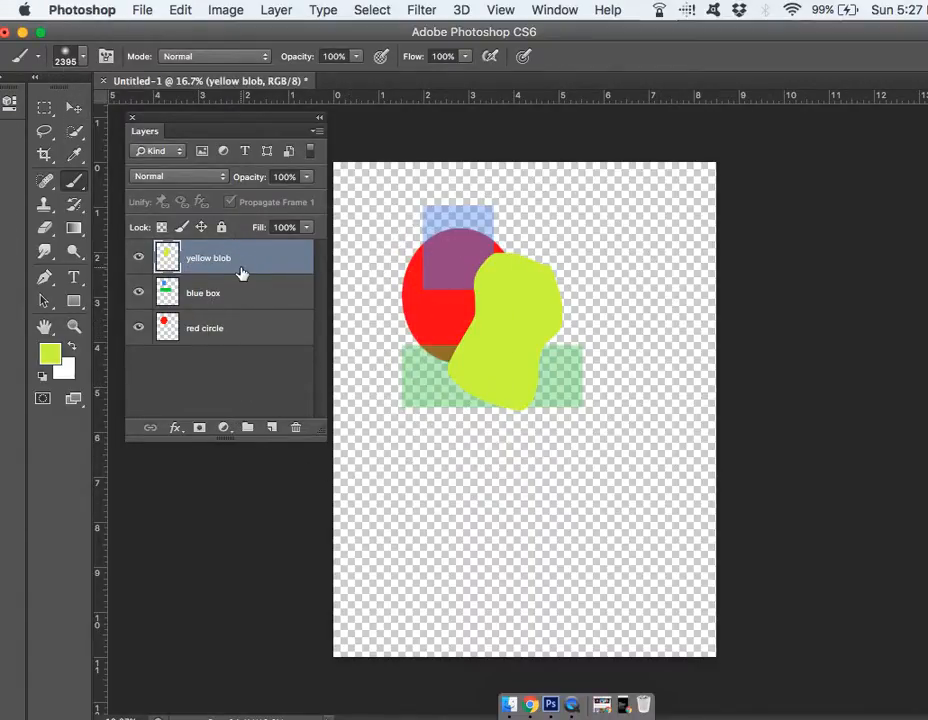
# Step: Move the yellow blob layer beneath the red circle layer and position the blob to the right of the circle
pyautogui.click(76, 110)
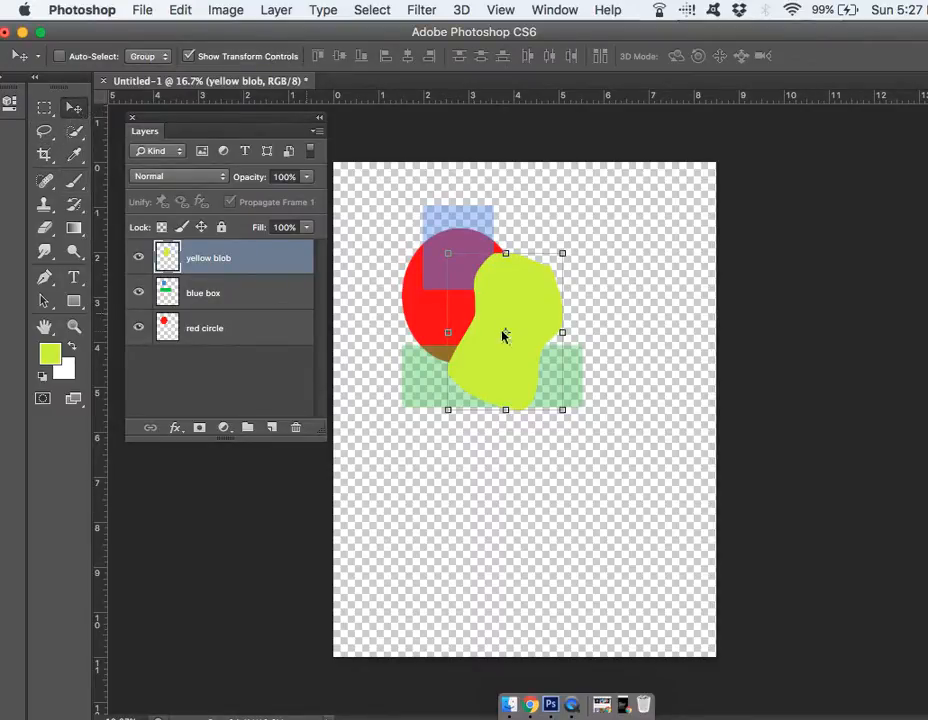
pyautogui.moveTo(522, 304); pyautogui.dragTo(515, 278)
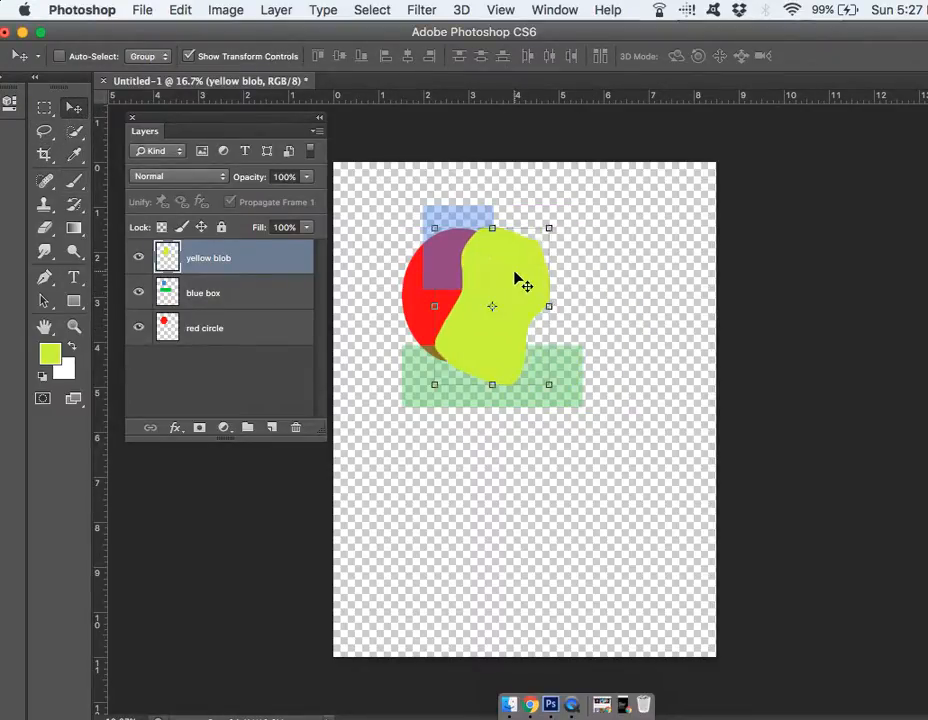
pyautogui.moveTo(232, 255); pyautogui.dragTo(234, 342)
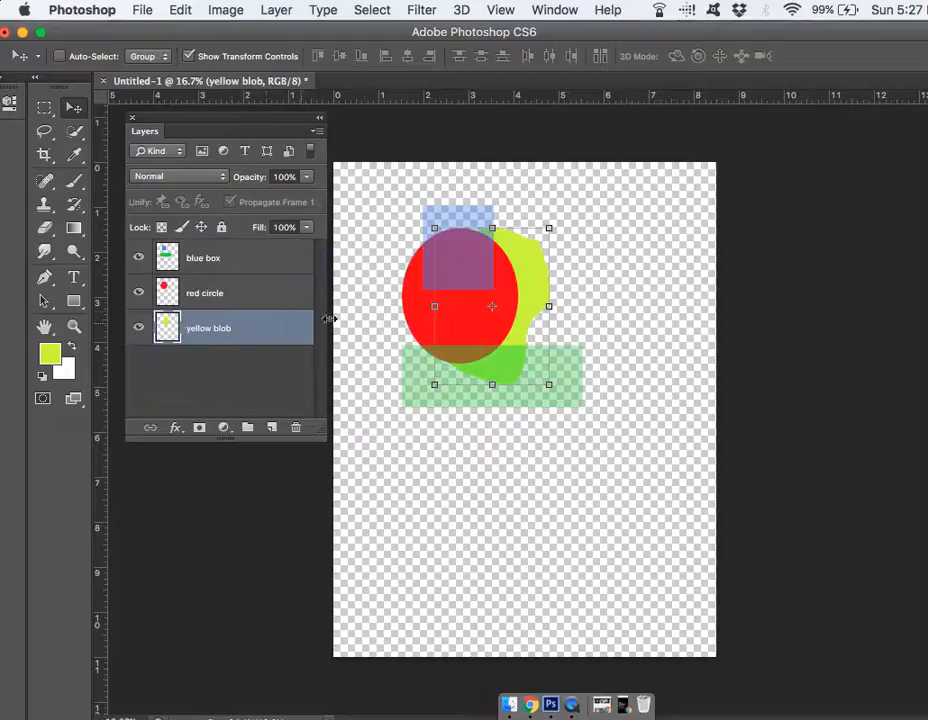
pyautogui.moveTo(555, 255); pyautogui.dragTo(598, 234)
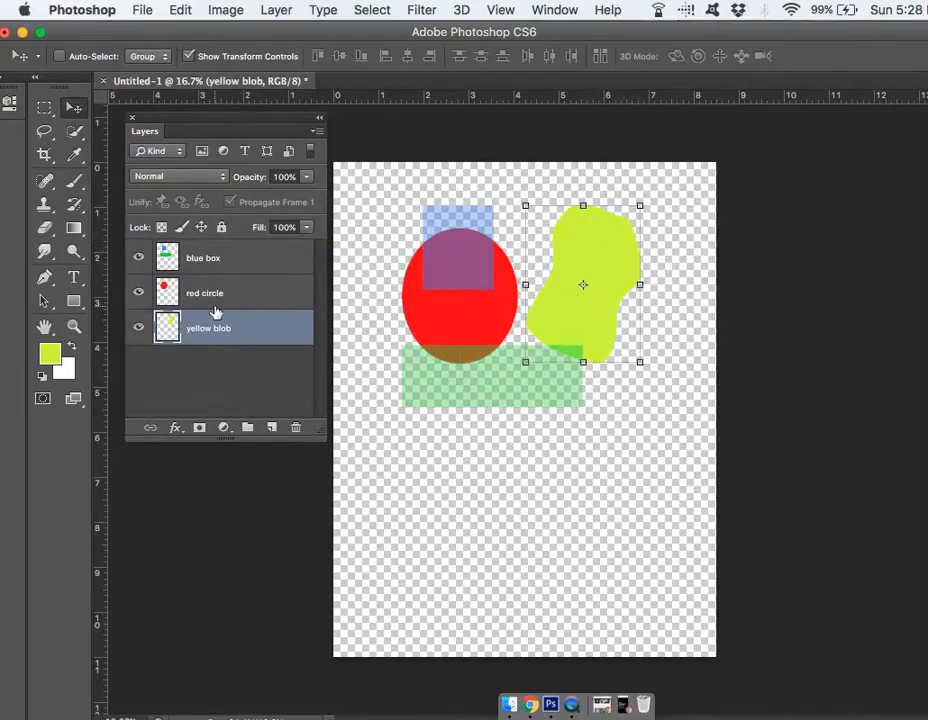
# Step: Duplicate the yellow blob layer and move the copy to the empty area below the green rectangle
pyautogui.moveTo(222, 331); pyautogui.dragTo(271, 428)
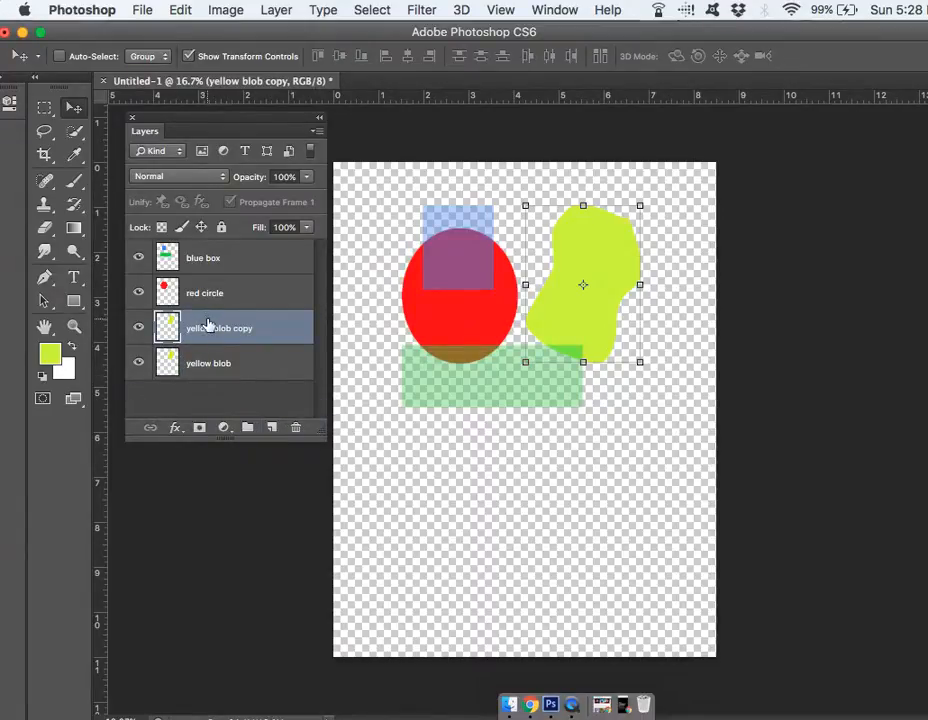
pyautogui.moveTo(603, 238); pyautogui.dragTo(523, 470)
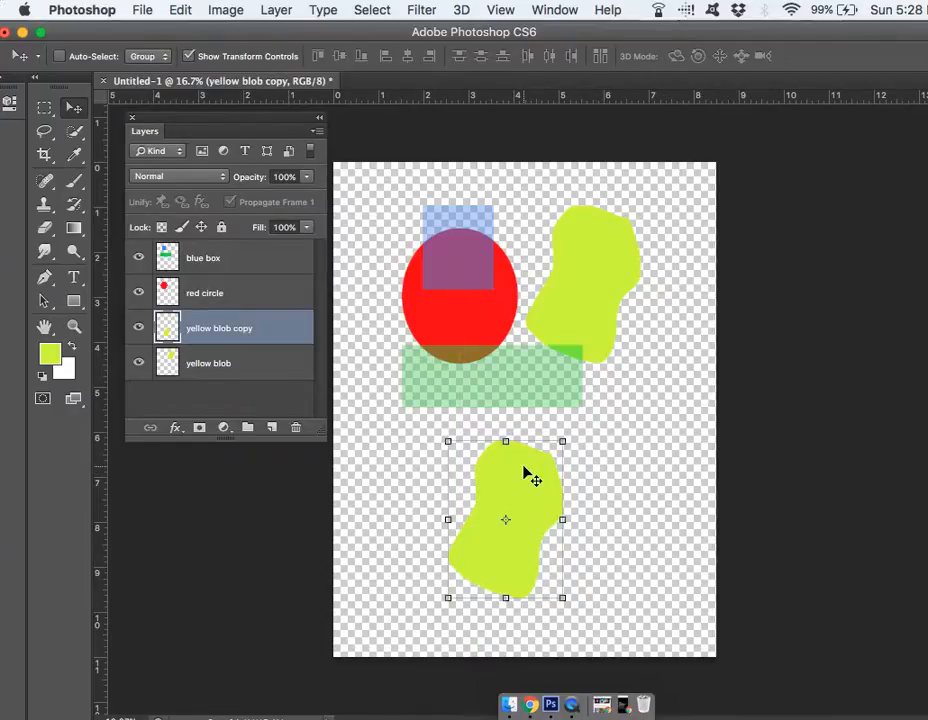
# Step: Recolor the blob copy with Hue/Saturation, using hue -52, saturation -54 and lightness -10
pyautogui.click(224, 9)
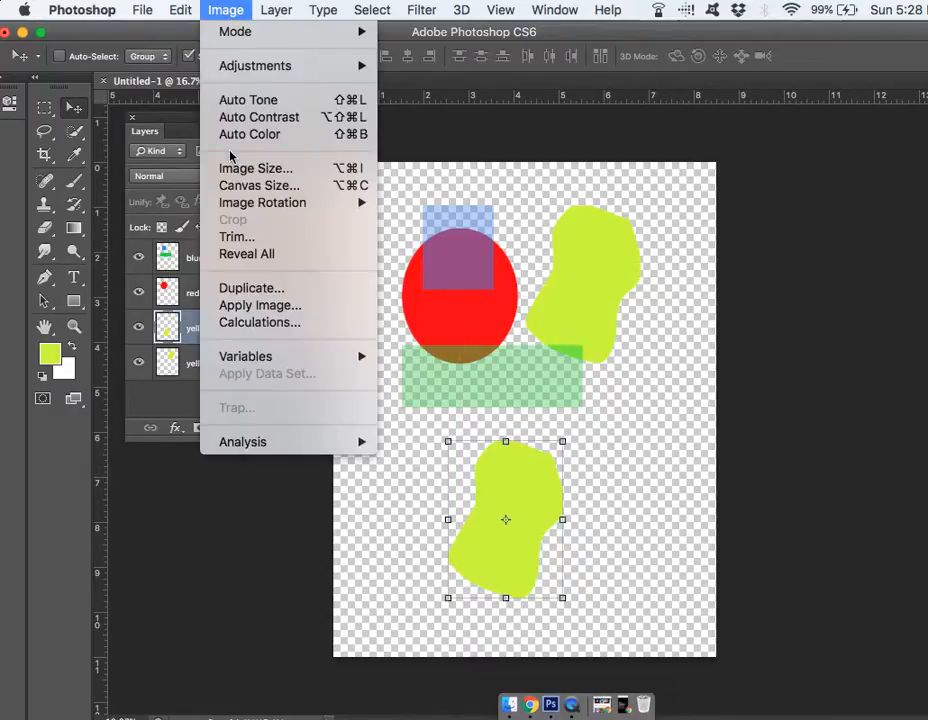
pyautogui.moveTo(243, 67)
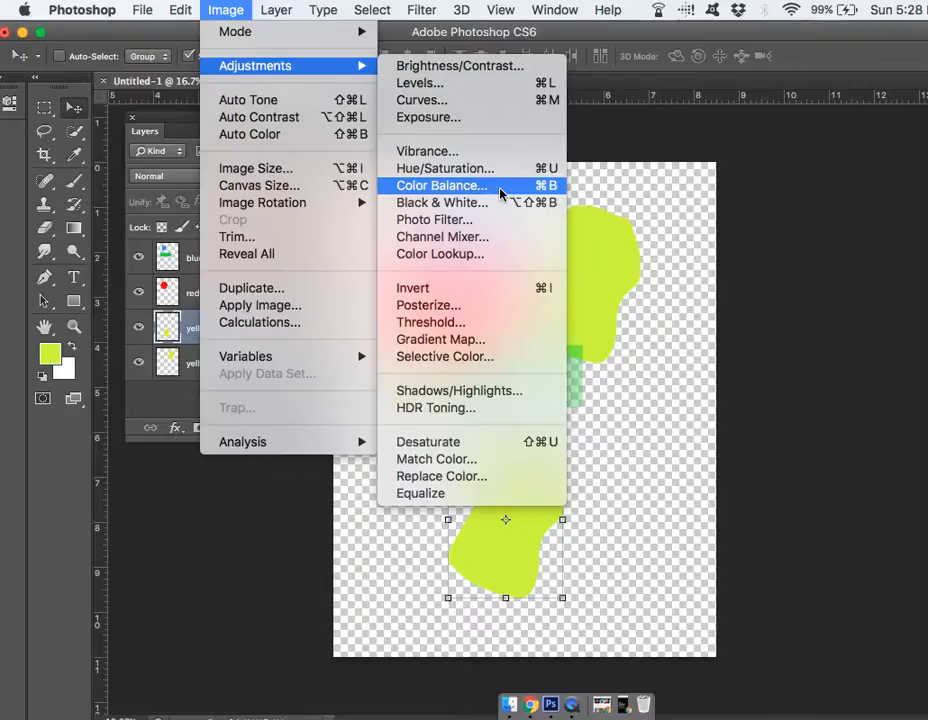
pyautogui.click(443, 168)
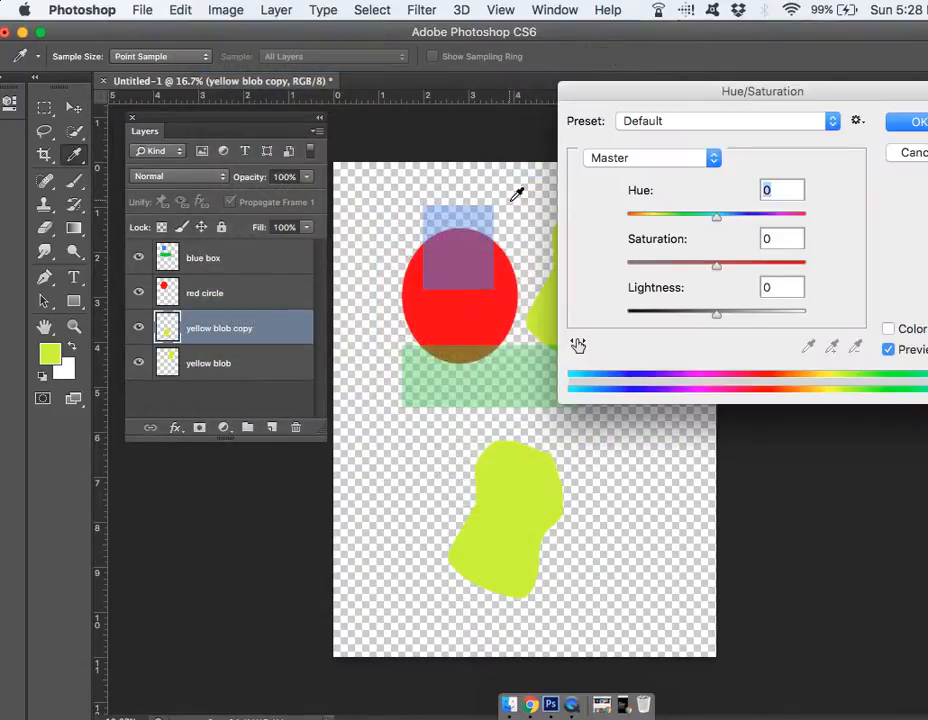
pyautogui.moveTo(735, 92); pyautogui.dragTo(595, 51)
pyautogui.moveTo(580, 175); pyautogui.dragTo(536, 152)
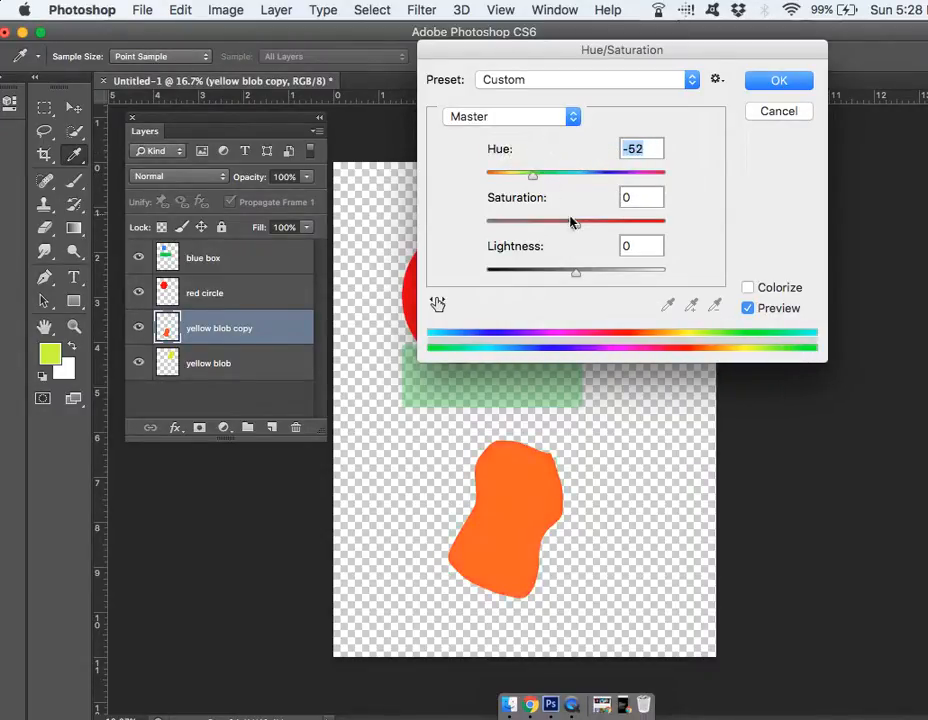
pyautogui.moveTo(576, 229); pyautogui.dragTo(527, 223)
pyautogui.moveTo(579, 277)
pyautogui.mouseDown()
pyautogui.moveTo(617, 271)
pyautogui.moveTo(551, 275)
pyautogui.moveTo(568, 281)
pyautogui.mouseUp()
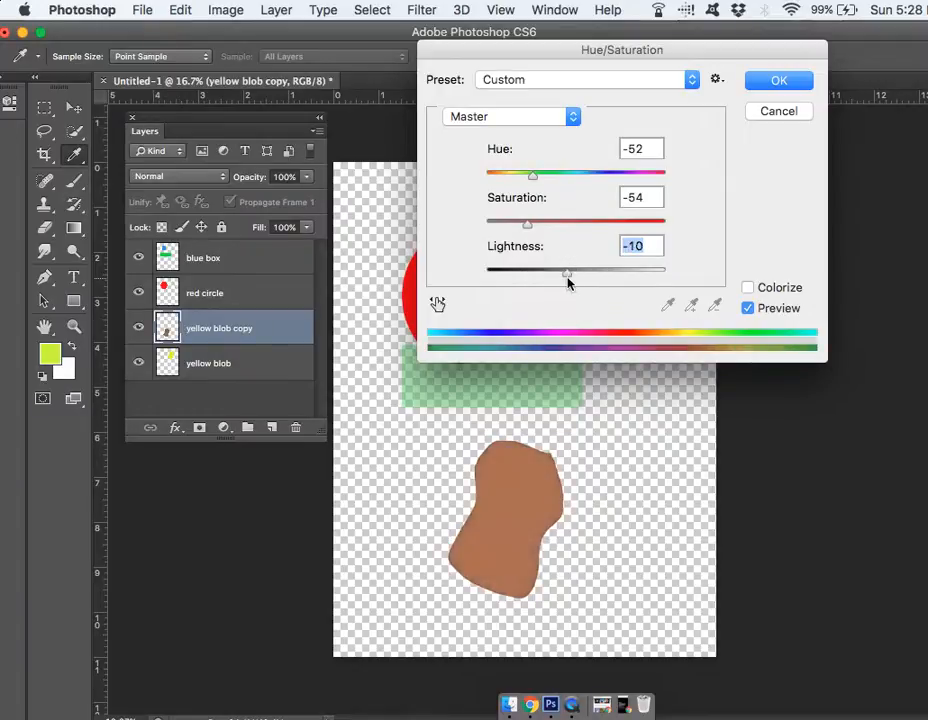
pyautogui.click(775, 82)
# Step: Move the brown blob copy behind the red circle's lower left side and rotate it by -59.65°
pyautogui.press('v')
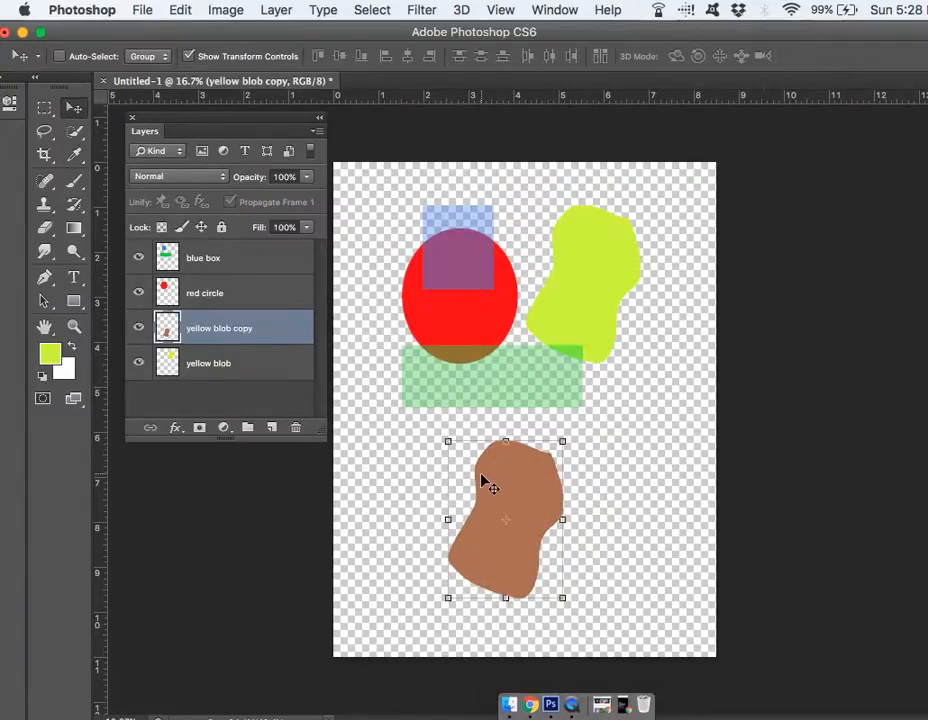
pyautogui.moveTo(528, 505); pyautogui.dragTo(443, 345)
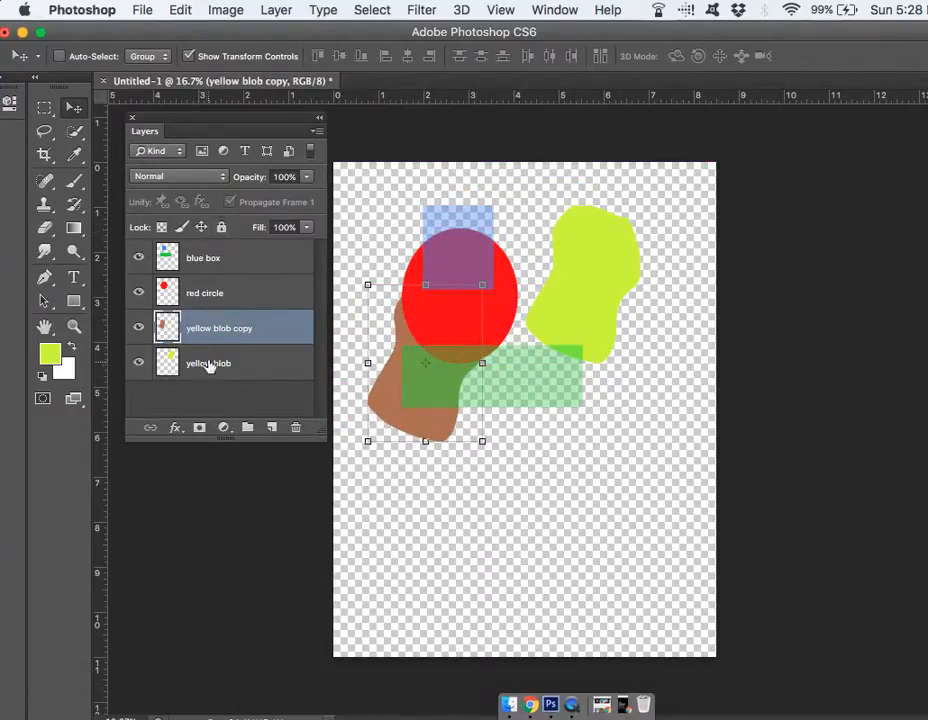
pyautogui.moveTo(361, 270); pyautogui.dragTo(316, 382)
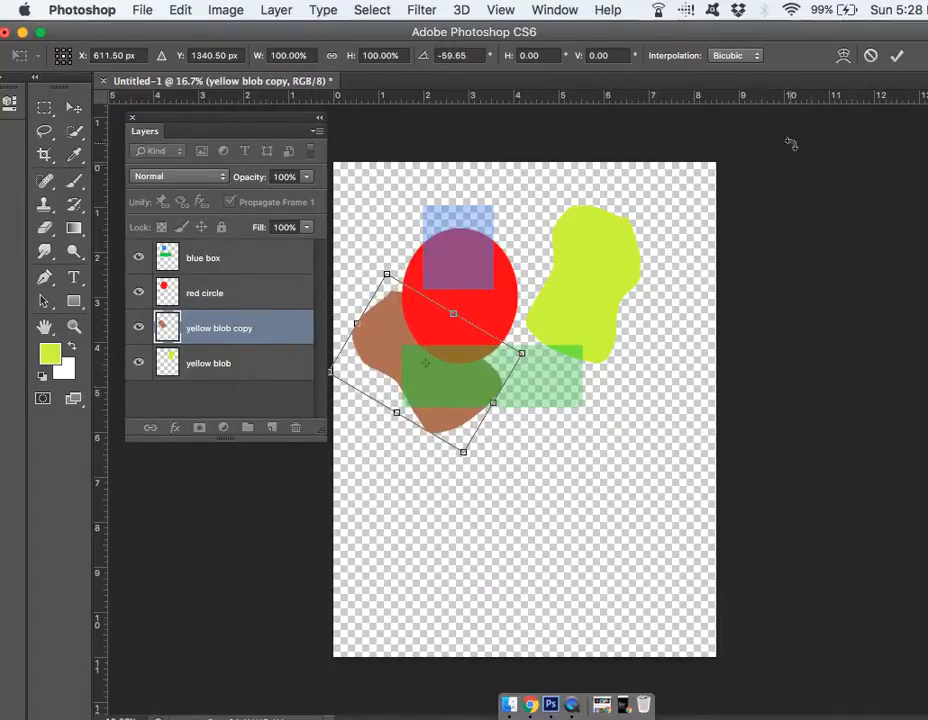
pyautogui.click(900, 57)
pyautogui.moveTo(388, 329)
pyautogui.mouseDown()
pyautogui.moveTo(386, 314)
pyautogui.moveTo(395, 318)
pyautogui.mouseUp()
# Step: Move the yellow blob in so it sits partly behind the right side of the red circle
pyautogui.click(207, 360)
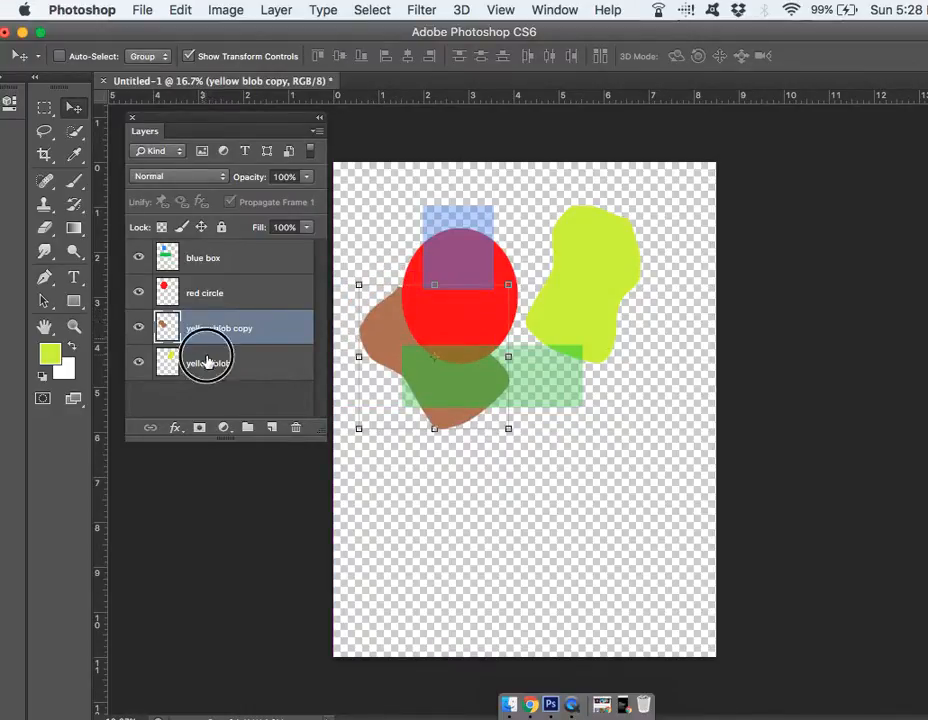
pyautogui.moveTo(563, 275); pyautogui.dragTo(505, 310)
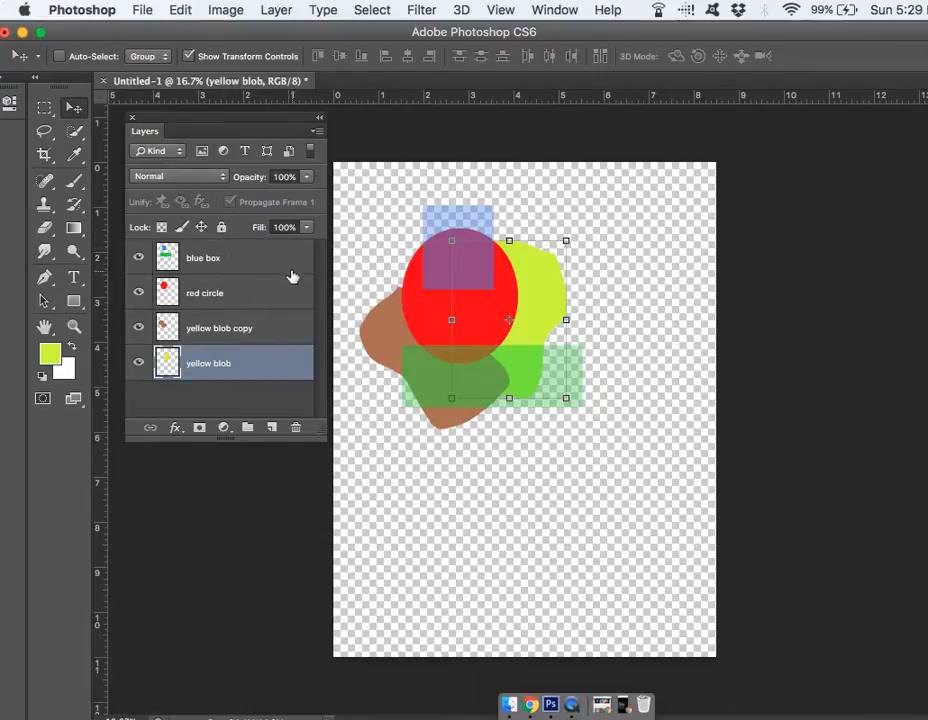
# Step: Try selecting all four layers as a range, and by extending the selection upward from yellow blob one layer at a time
pyautogui.keyDown('shift'); pyautogui.click(224, 268); pyautogui.keyUp('shift')
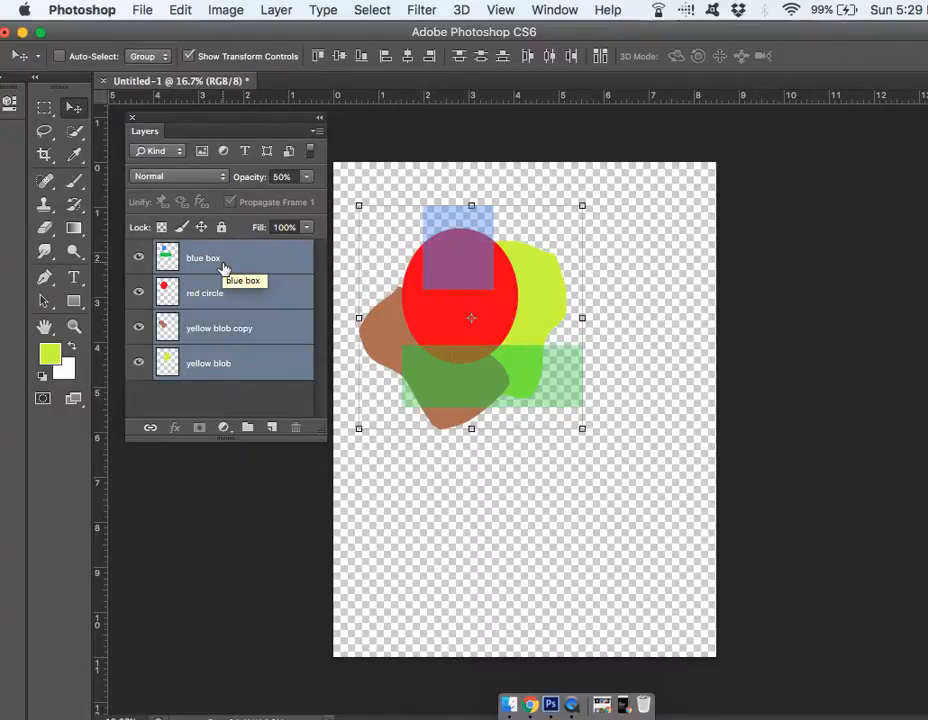
pyautogui.click(238, 407)
pyautogui.click(222, 368)
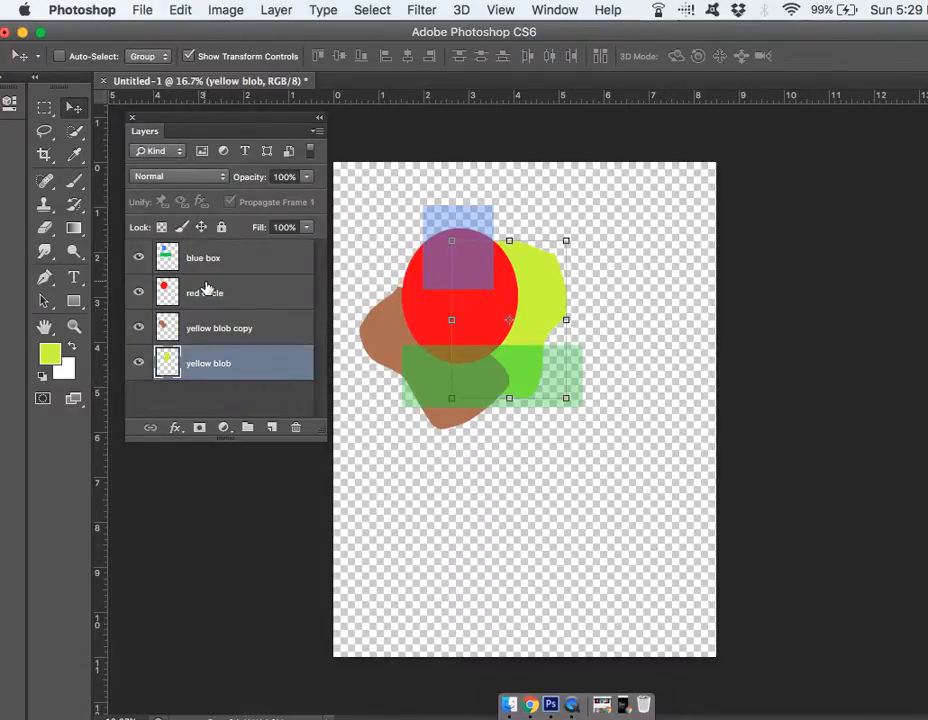
pyautogui.keyDown('shift'); pyautogui.click(207, 325); pyautogui.keyUp('shift')
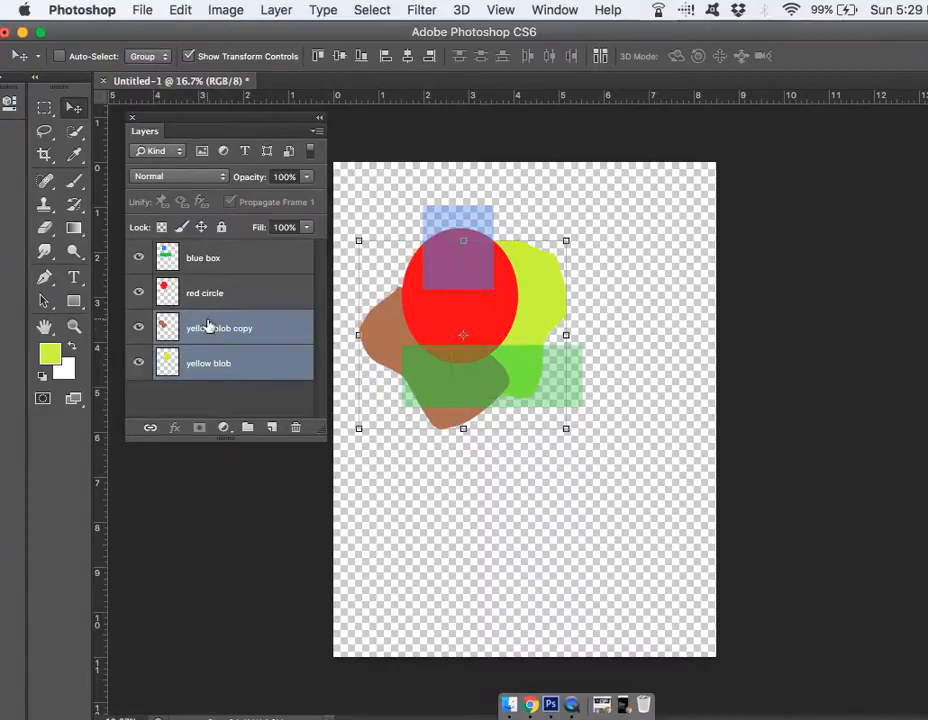
pyautogui.keyDown('shift'); pyautogui.click(230, 293); pyautogui.keyUp('shift')
pyautogui.keyDown('shift'); pyautogui.click(229, 258); pyautogui.keyUp('shift')
# Step: Create a layer group and place the blue box, red circle, yellow blob copy and yellow blob layers inside it
pyautogui.click(229, 258)
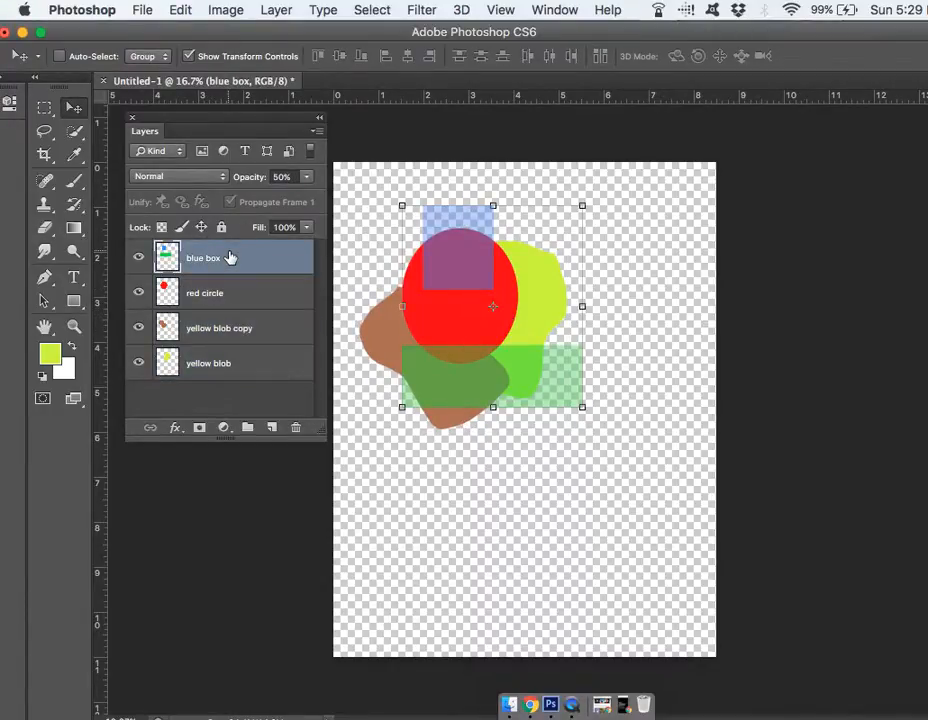
pyautogui.keyDown('shift'); pyautogui.click(247, 366); pyautogui.keyUp('shift')
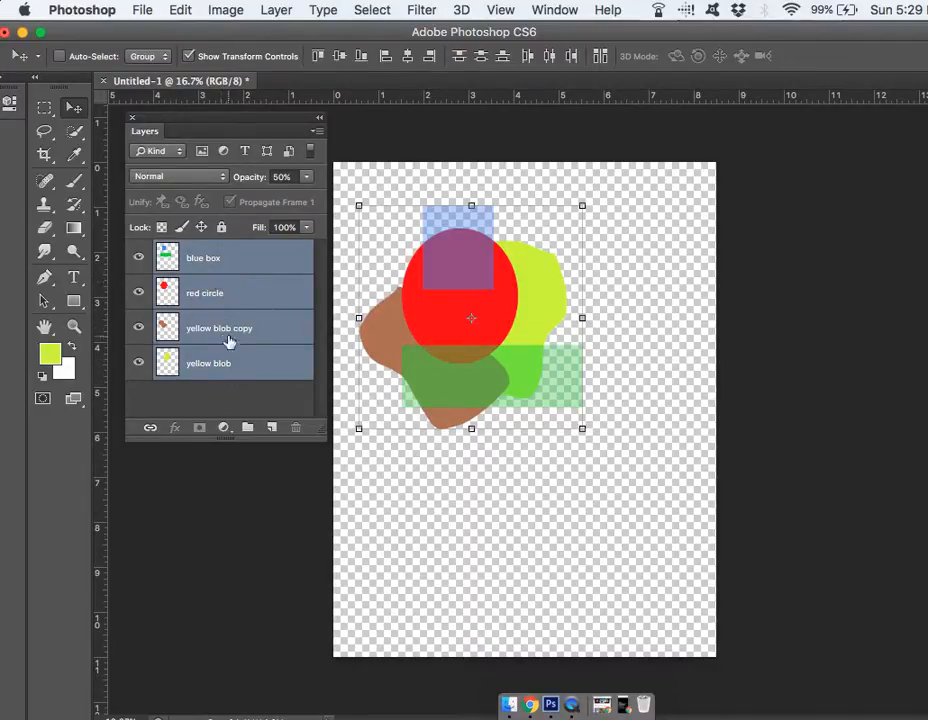
pyautogui.click(250, 428)
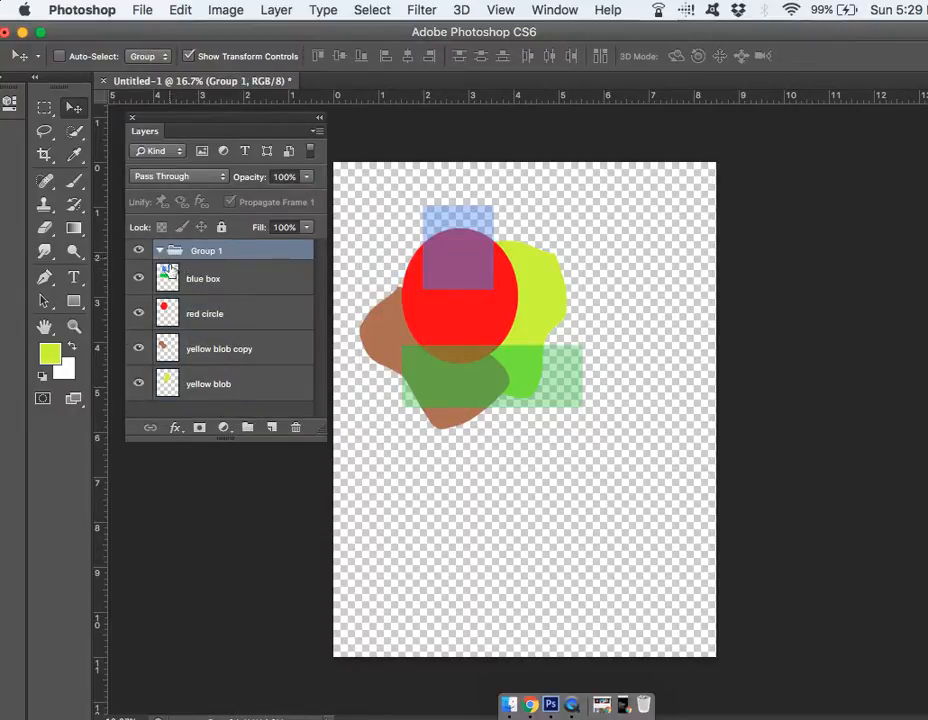
pyautogui.click(214, 278)
pyautogui.keyDown('shift'); pyautogui.click(228, 381); pyautogui.keyUp('shift')
pyautogui.moveTo(213, 278); pyautogui.dragTo(221, 256)
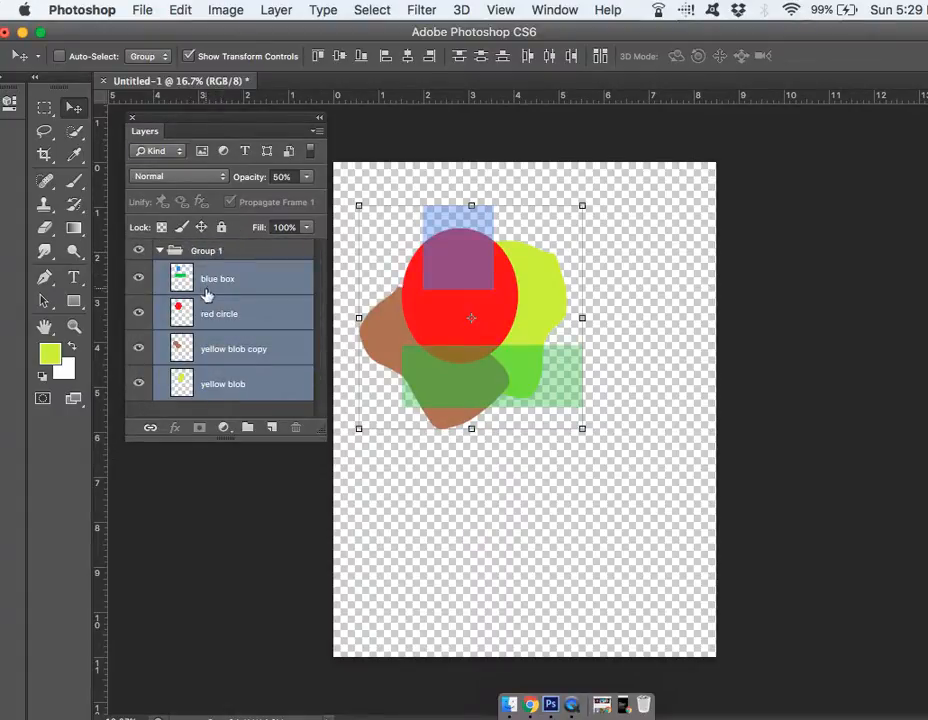
# Step: Collapse the layer group and move all its shapes together slightly right and down on the canvas
pyautogui.click(159, 250)
pyautogui.click(160, 251)
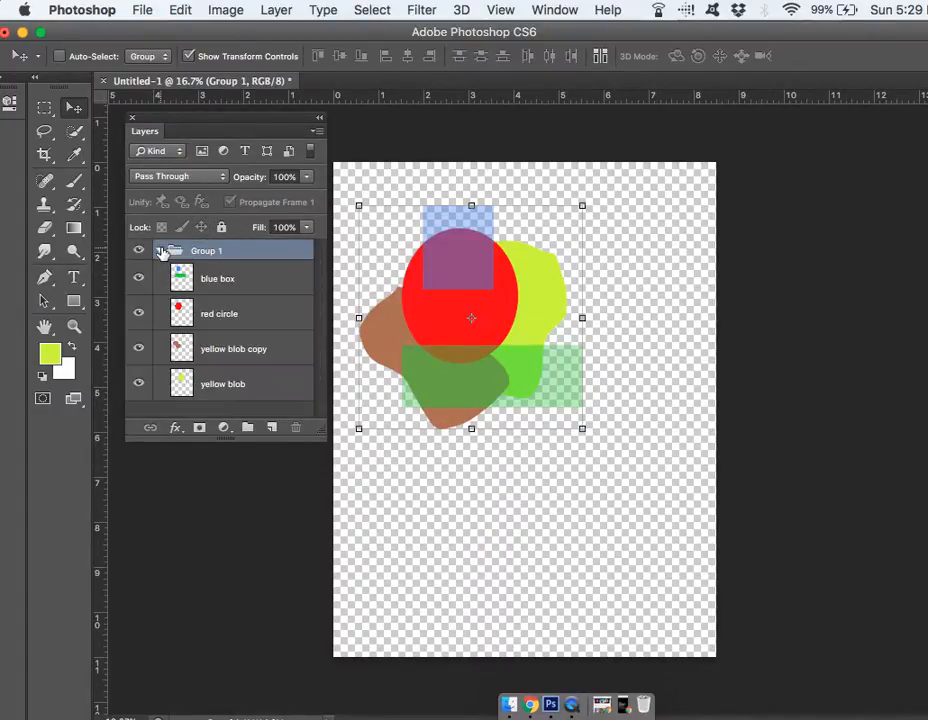
pyautogui.click(160, 251)
pyautogui.click(160, 251)
pyautogui.click(160, 251)
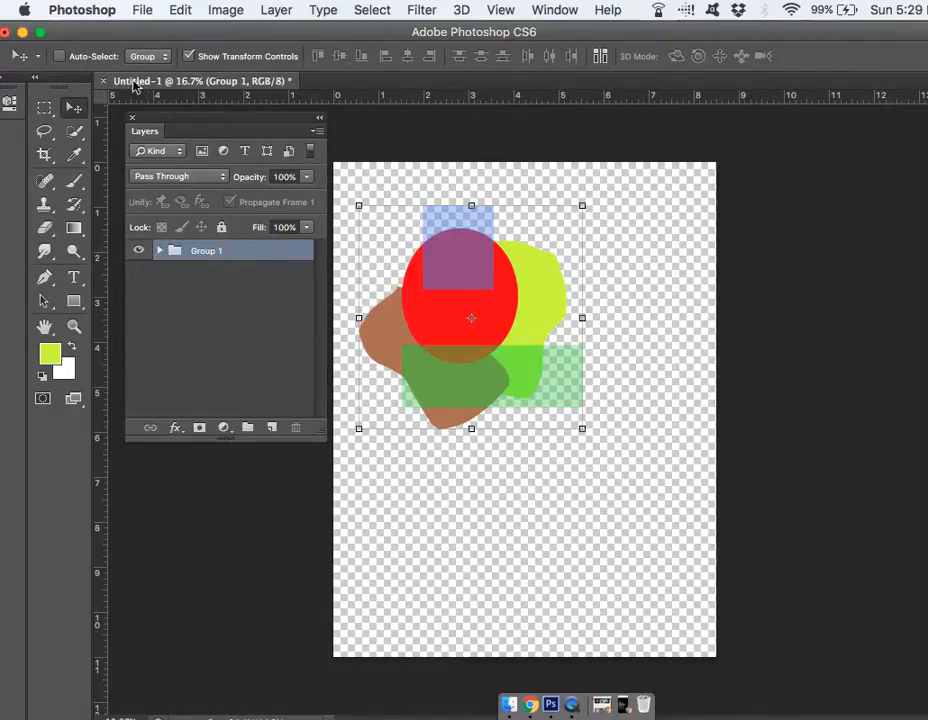
pyautogui.moveTo(460, 285)
pyautogui.mouseDown()
pyautogui.moveTo(441, 296)
pyautogui.moveTo(574, 311)
pyautogui.moveTo(427, 357)
pyautogui.moveTo(458, 278)
pyautogui.moveTo(471, 292)
pyautogui.mouseUp()
# Step: Expand the group and move only the blue box layer left and slightly down, with the blue square's right edge at the circle's middle
pyautogui.click(160, 251)
pyautogui.click(232, 280)
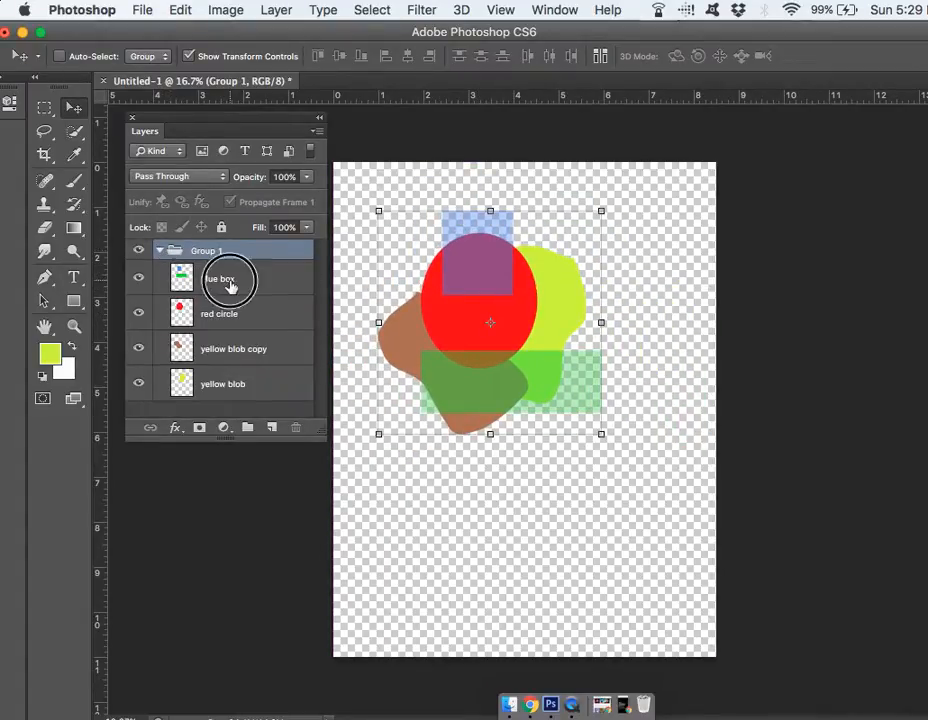
pyautogui.moveTo(492, 247); pyautogui.dragTo(456, 265)
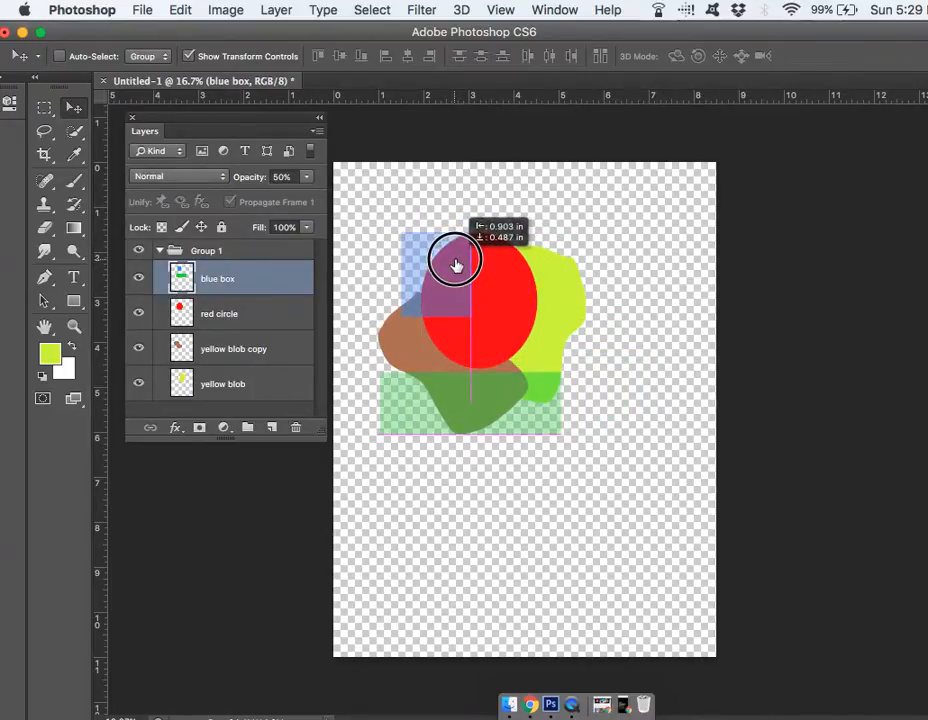
# Step: Move the red circle layer slightly down within the group, and collapse the group with the whole group selected
pyautogui.click(218, 251)
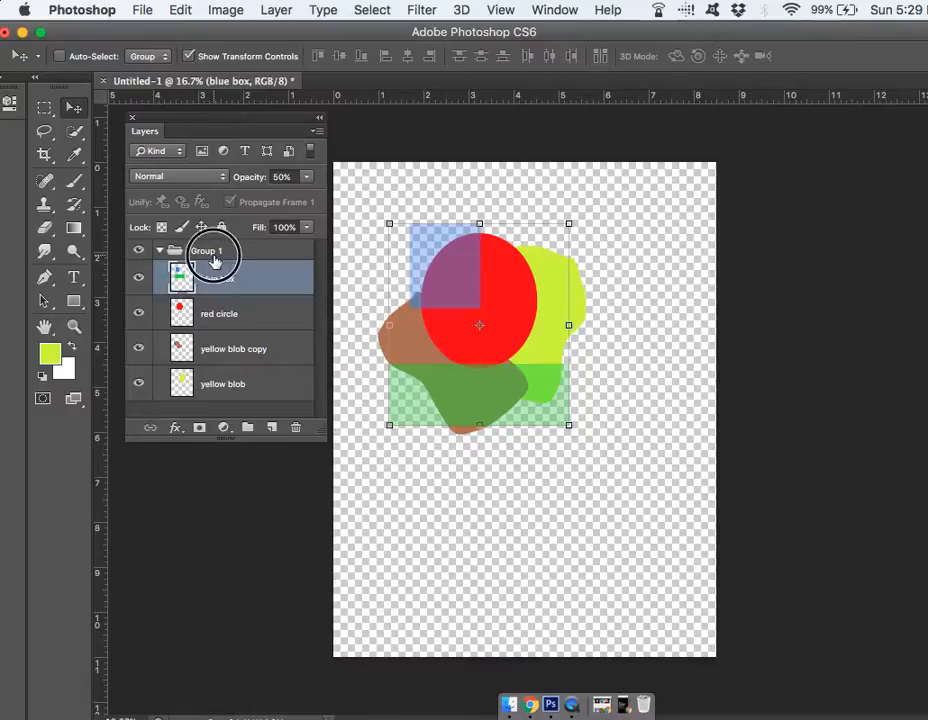
pyautogui.click(250, 315)
pyautogui.moveTo(512, 300)
pyautogui.mouseDown()
pyautogui.moveTo(543, 307)
pyautogui.moveTo(536, 331)
pyautogui.moveTo(517, 307)
pyautogui.mouseUp()
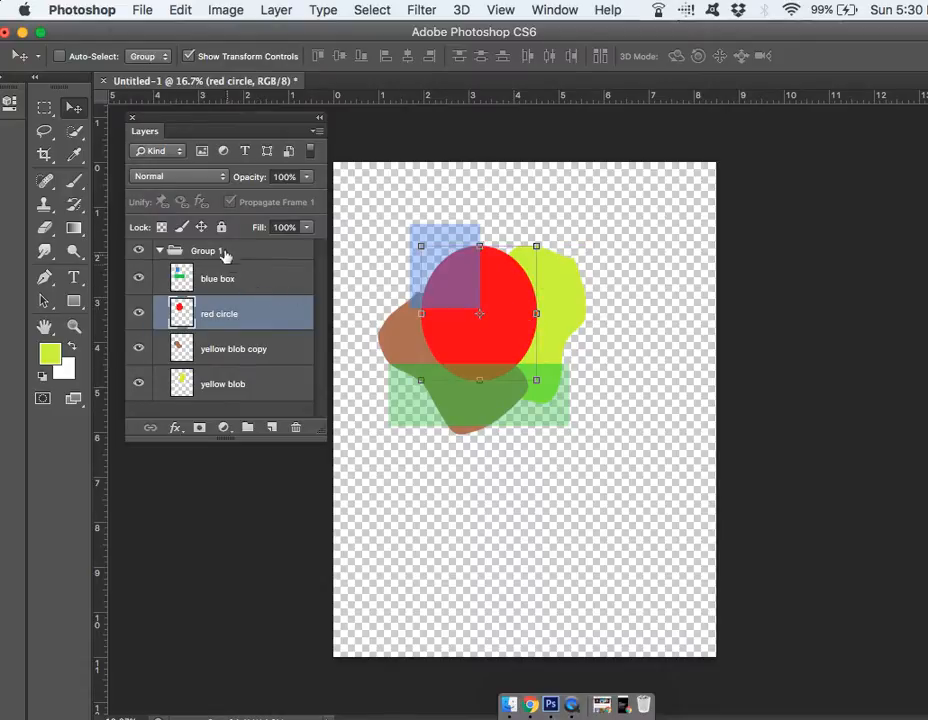
pyautogui.click(214, 249)
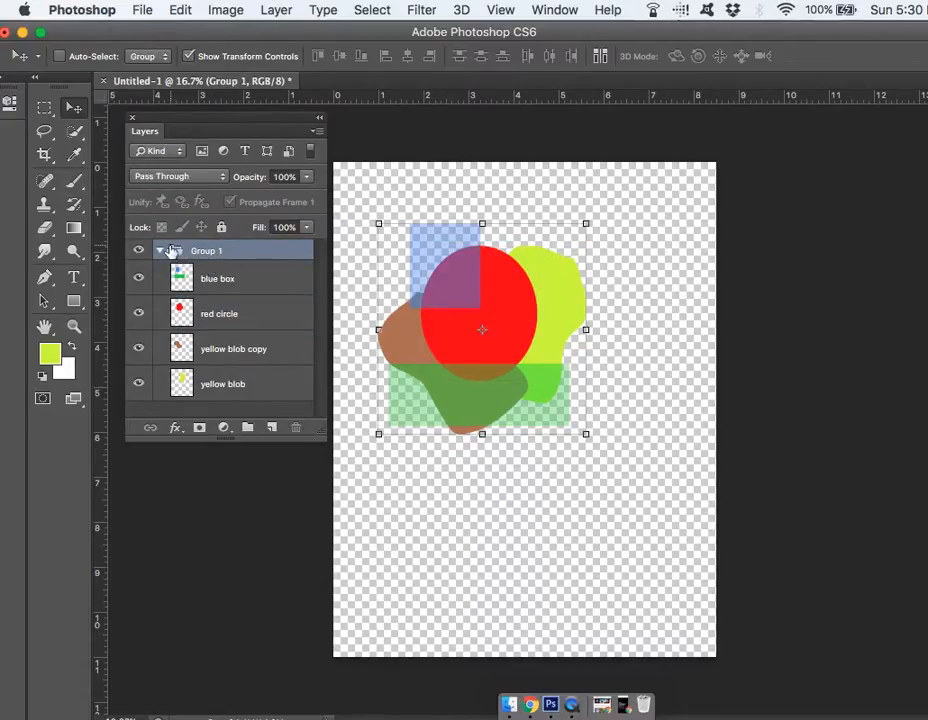
pyautogui.click(160, 251)
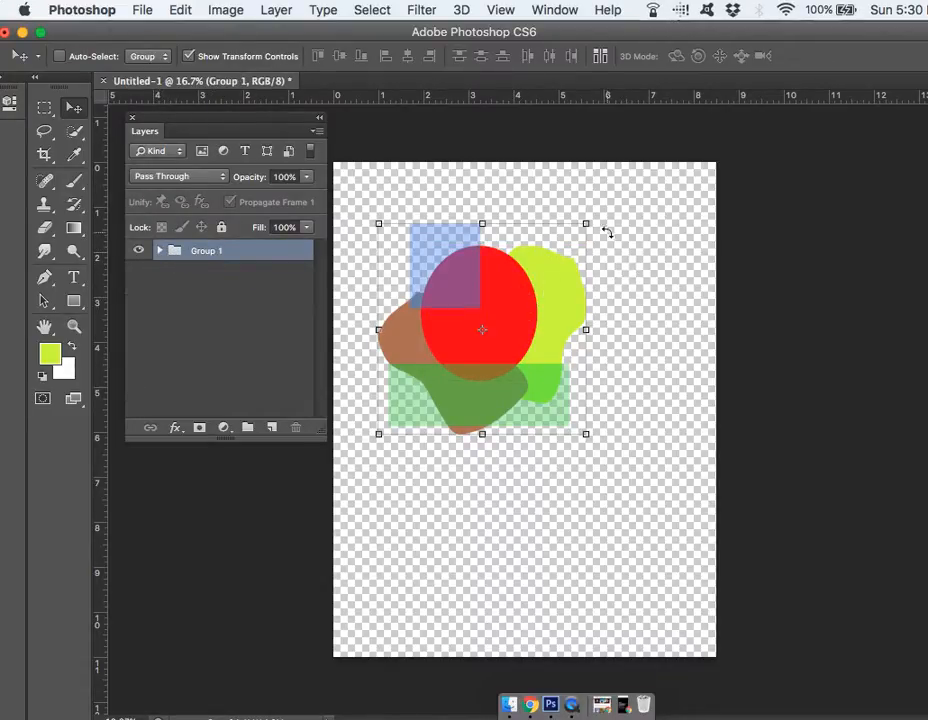